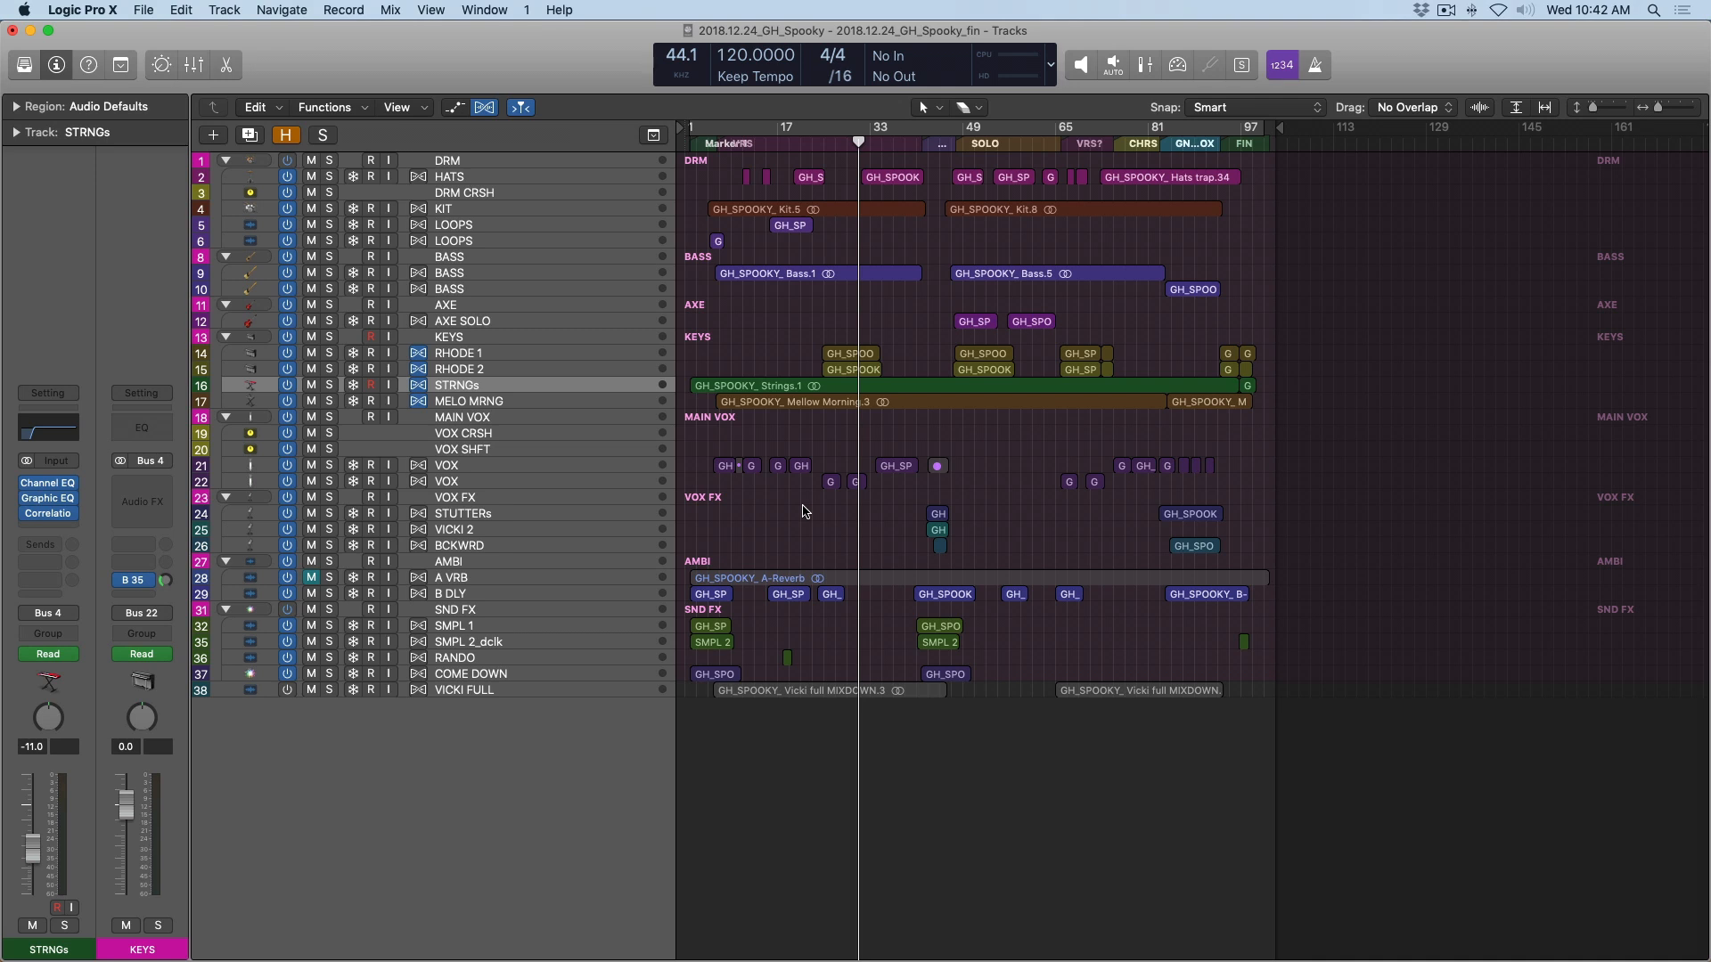
Insert a Vintage Graphic EQ from the Vintage EQ Collection on the Stereo Out channel and close the plug-in and mixer.
{"action": "key", "text": "x"}
{"action": "scroll", "coordinate": [807, 513], "scroll_direction": "right", "scroll_amount": 5}
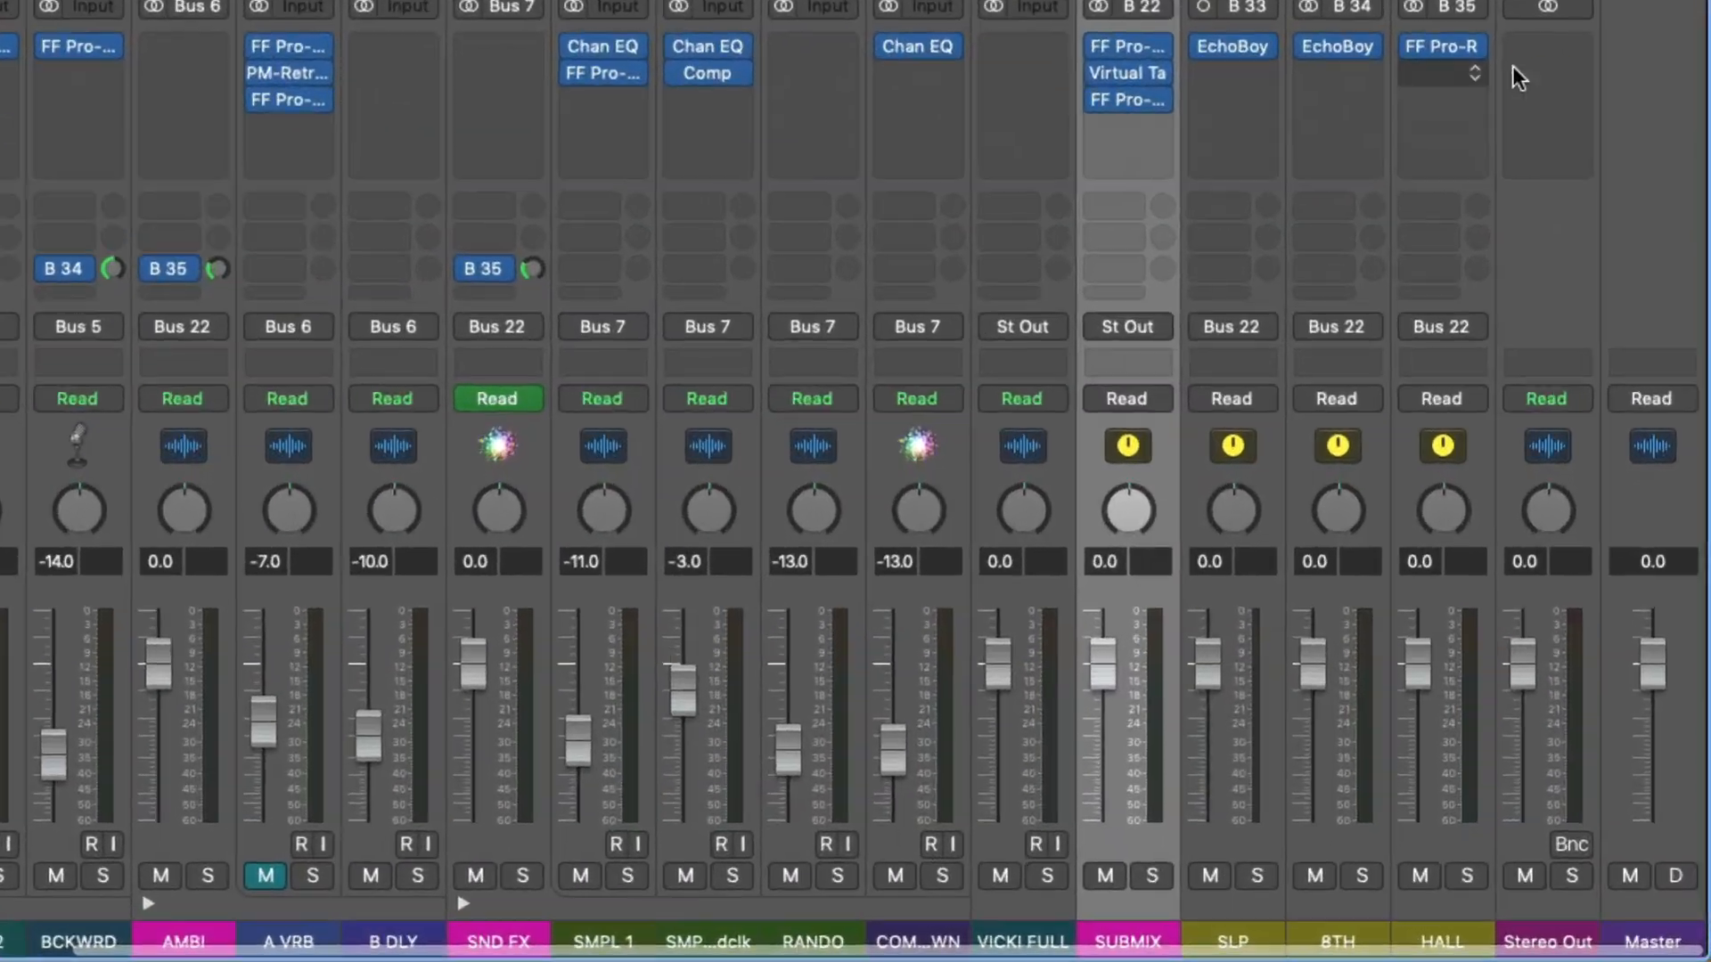
{"action": "left_click", "coordinate": [1514, 67]}
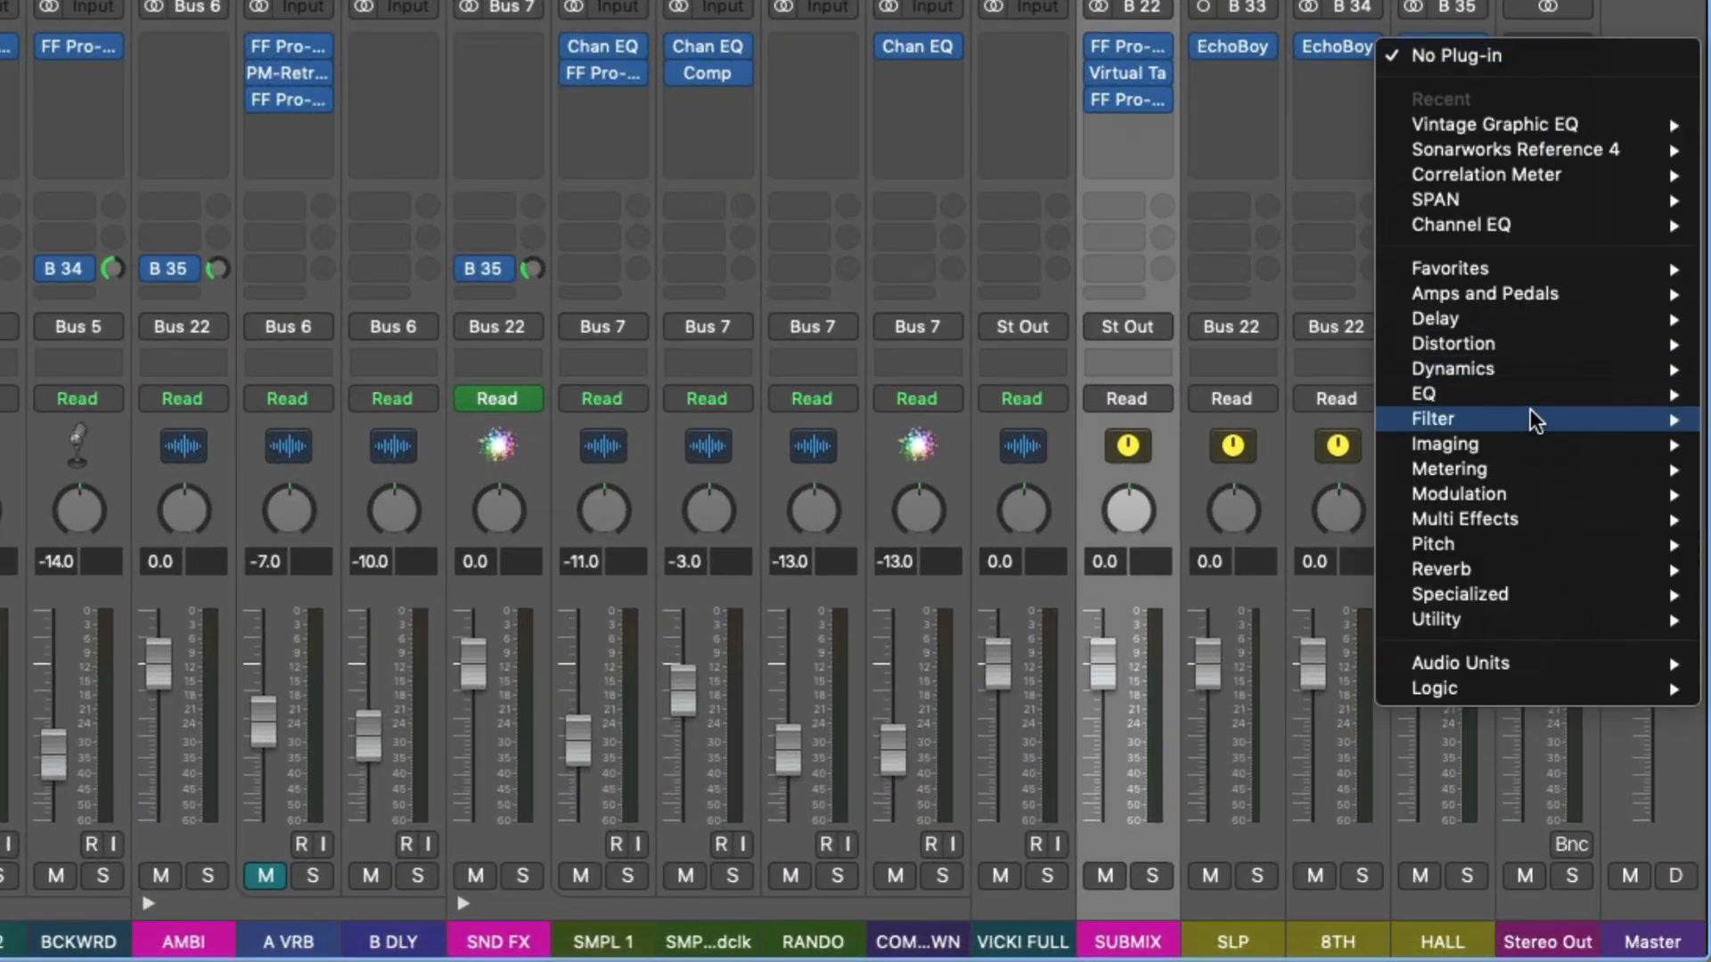
{"action": "mouse_move", "coordinate": [1419, 396]}
{"action": "mouse_move", "coordinate": [1252, 495]}
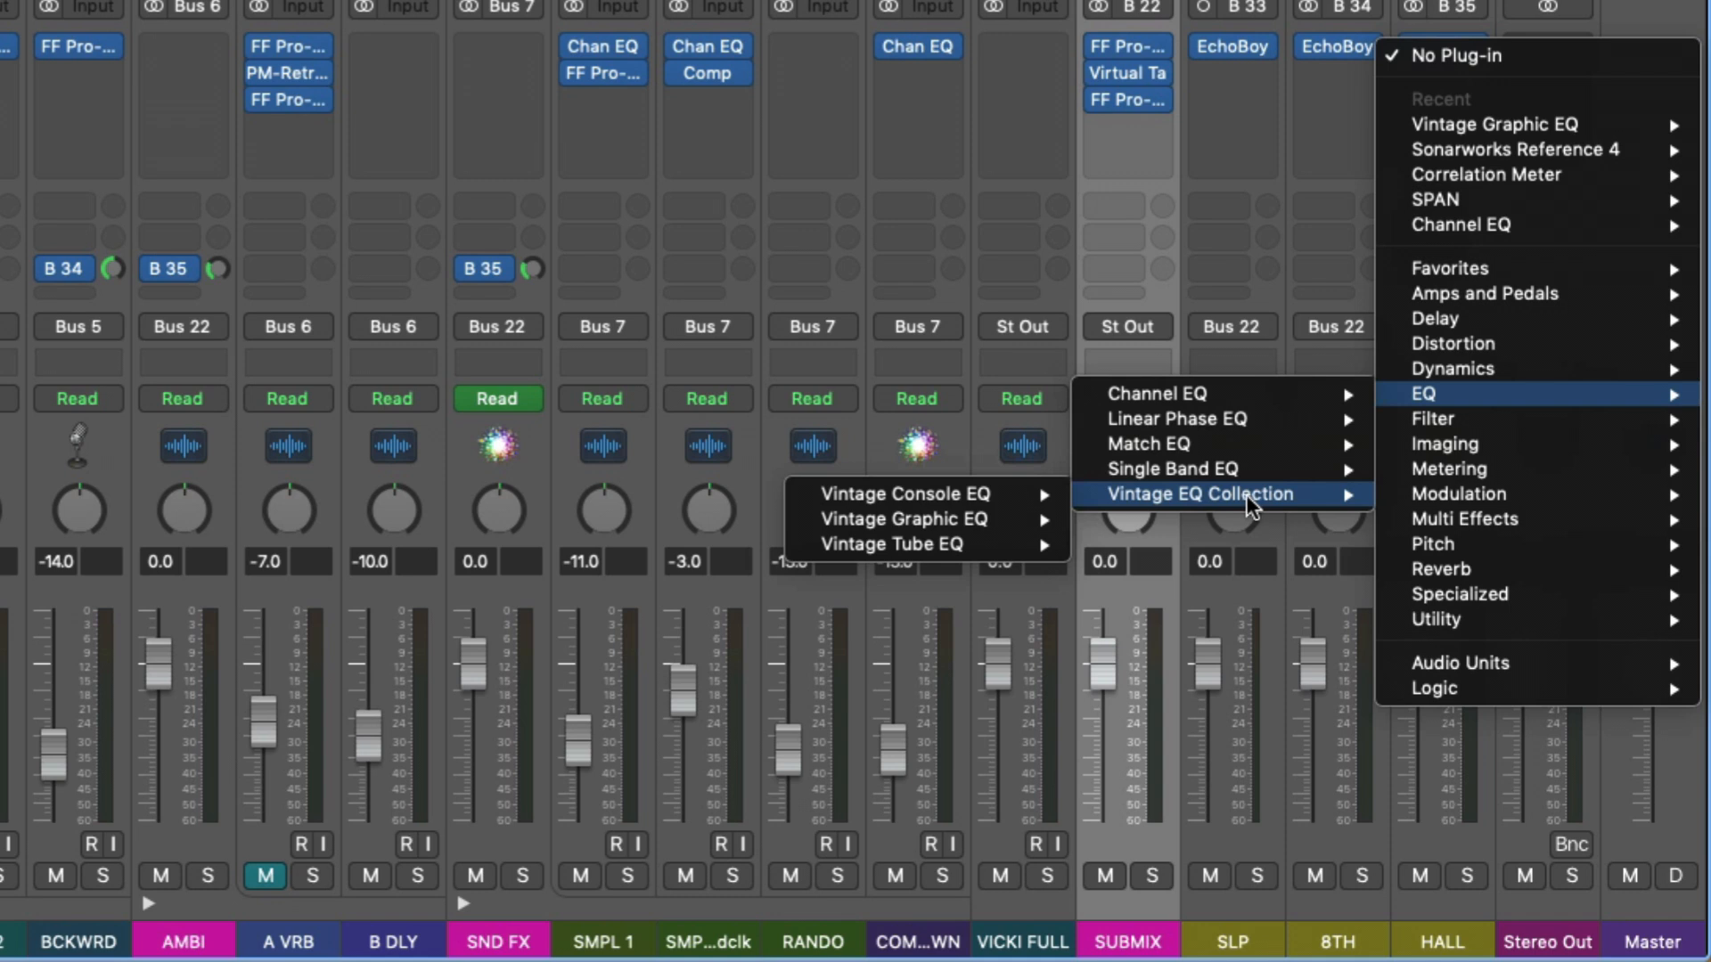
{"action": "mouse_move", "coordinate": [1022, 506]}
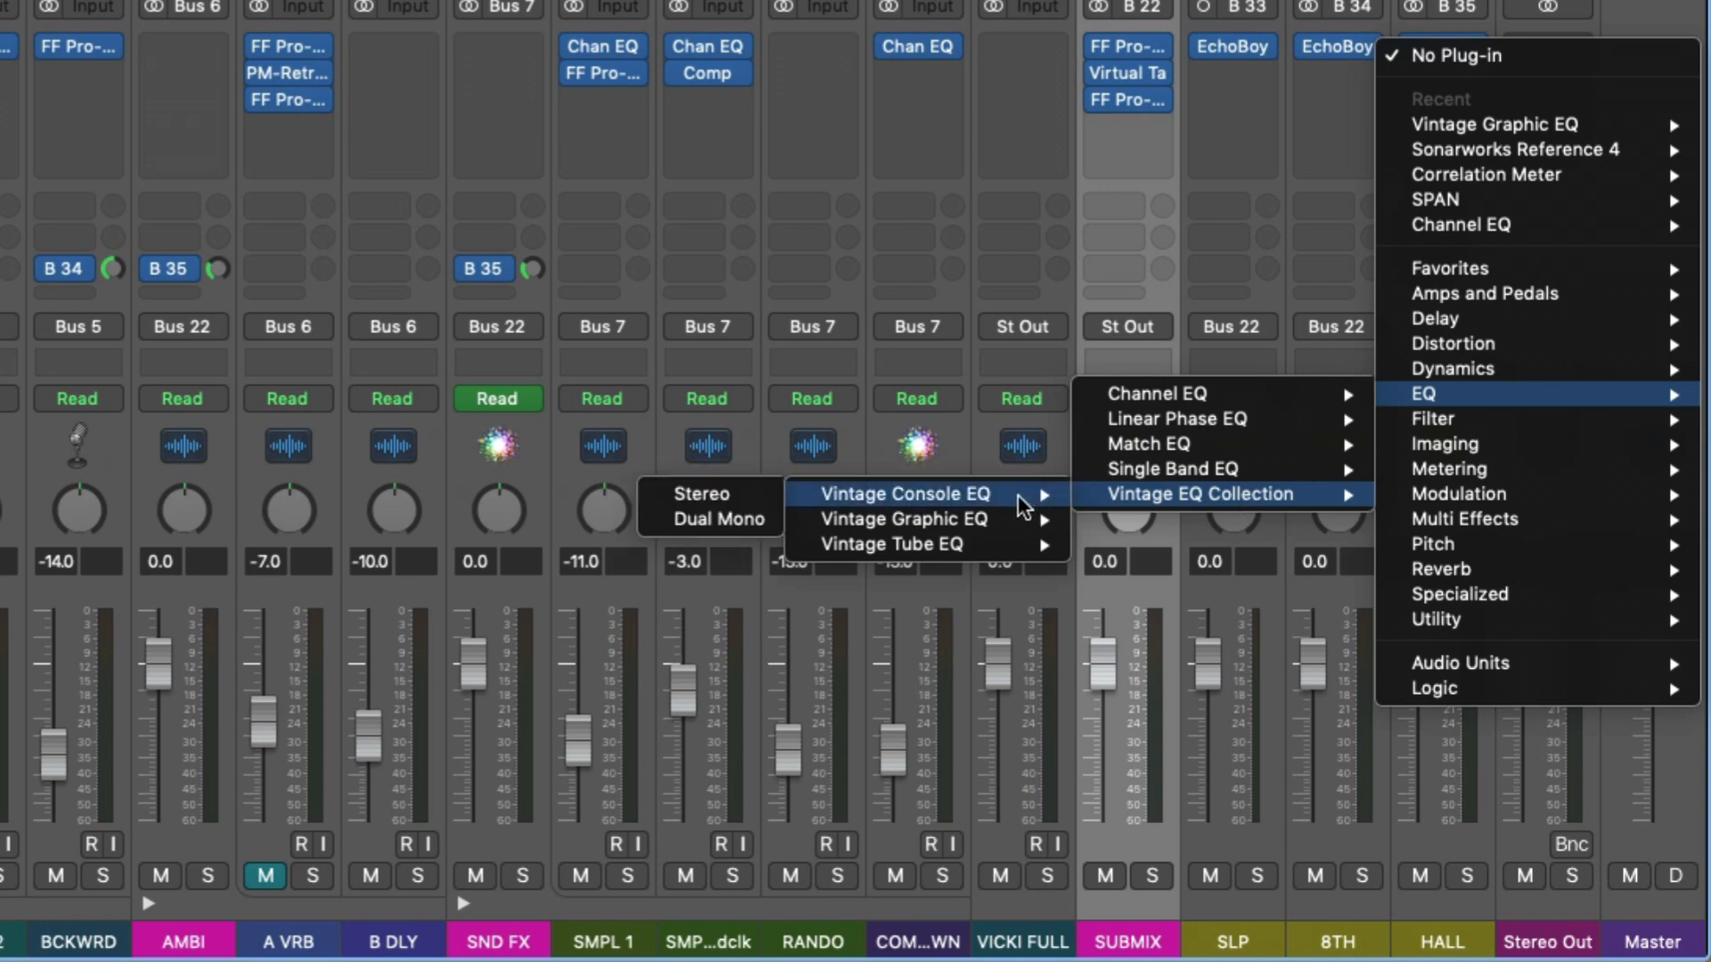
{"action": "mouse_move", "coordinate": [986, 533]}
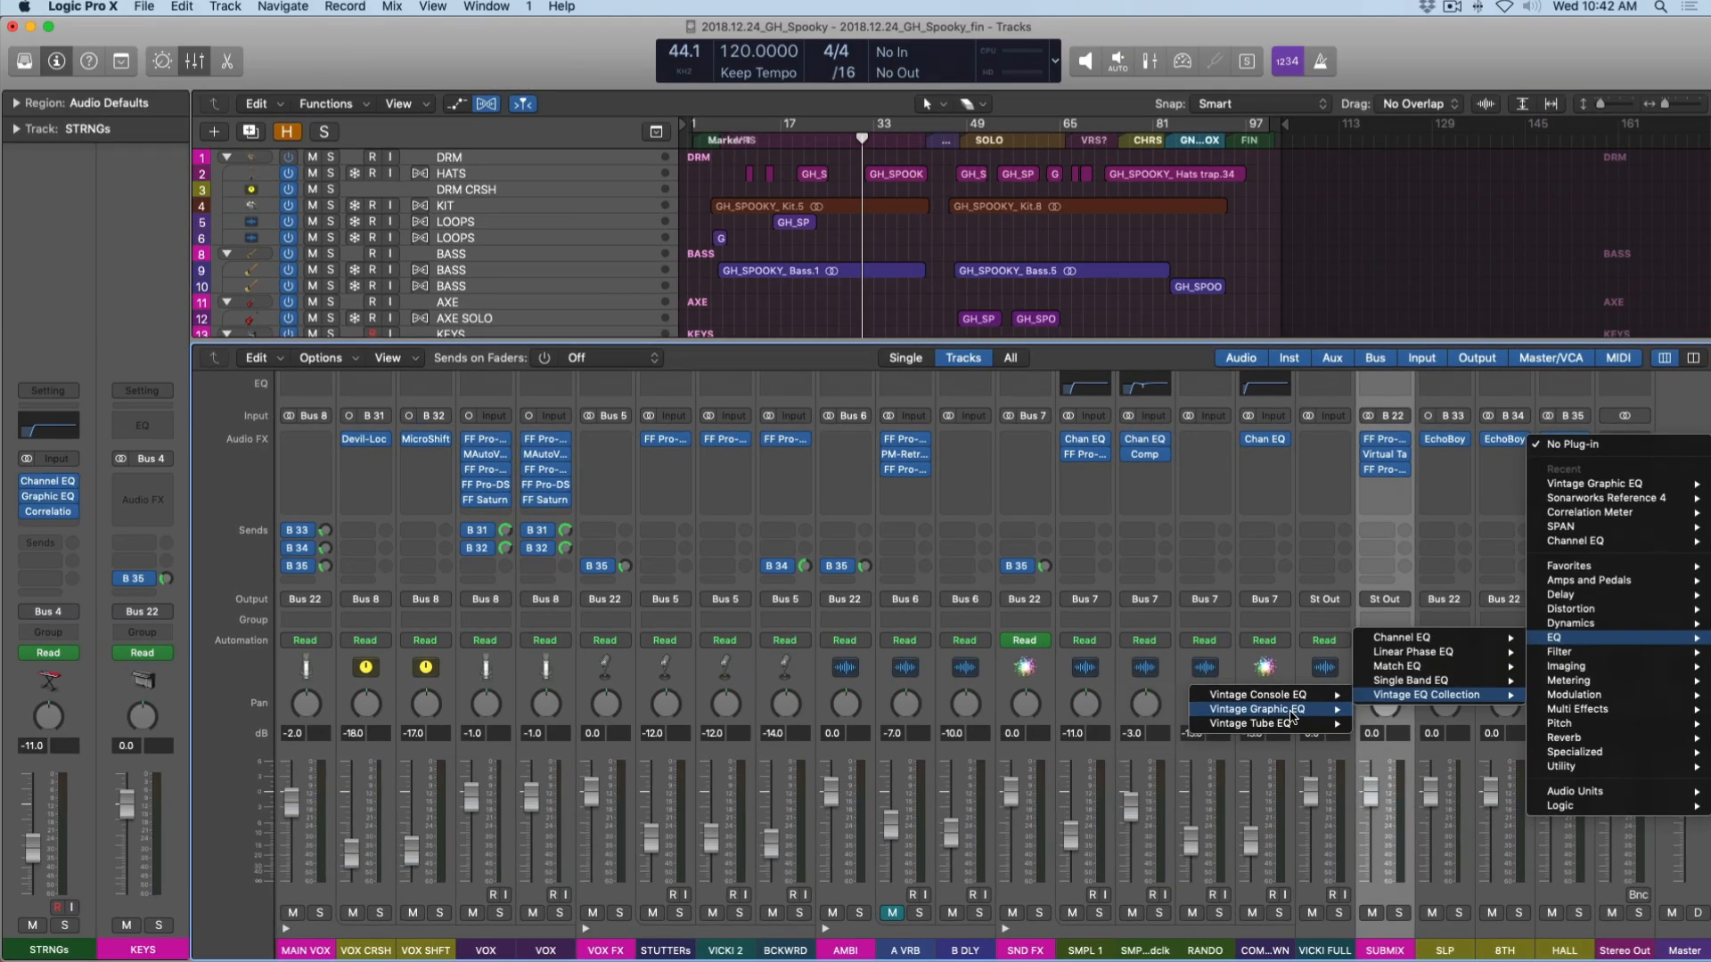
{"action": "left_click", "coordinate": [924, 522]}
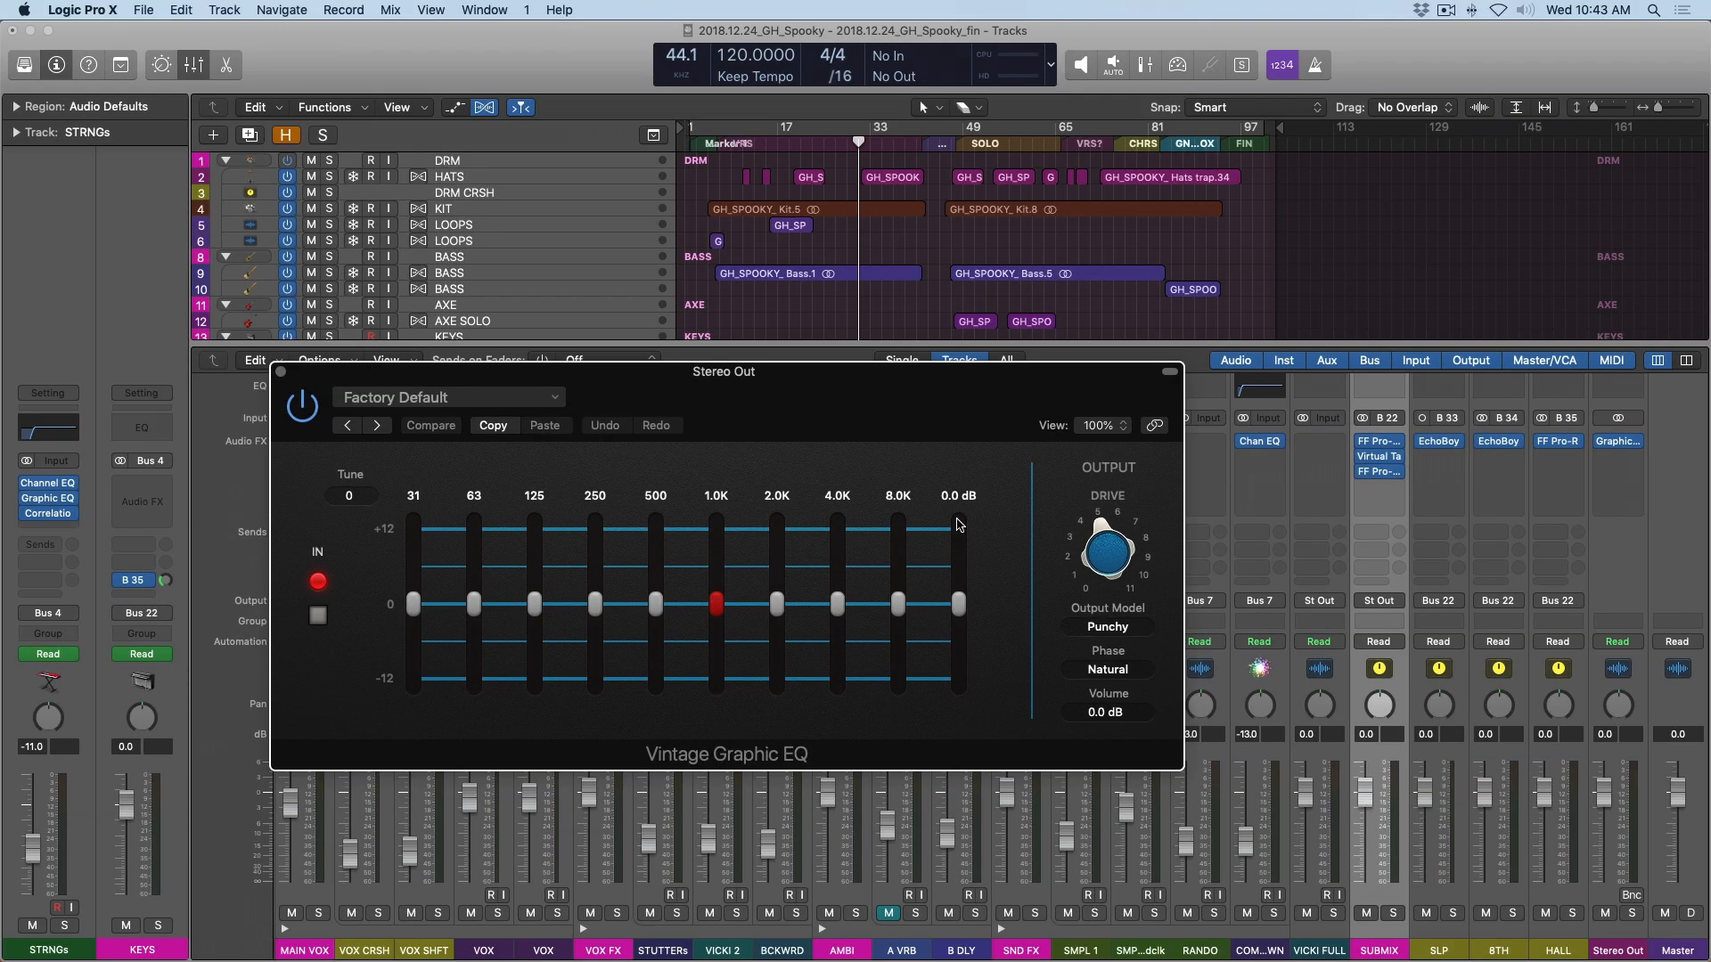
{"action": "key", "text": "super+w"}
{"action": "key", "text": "x"}
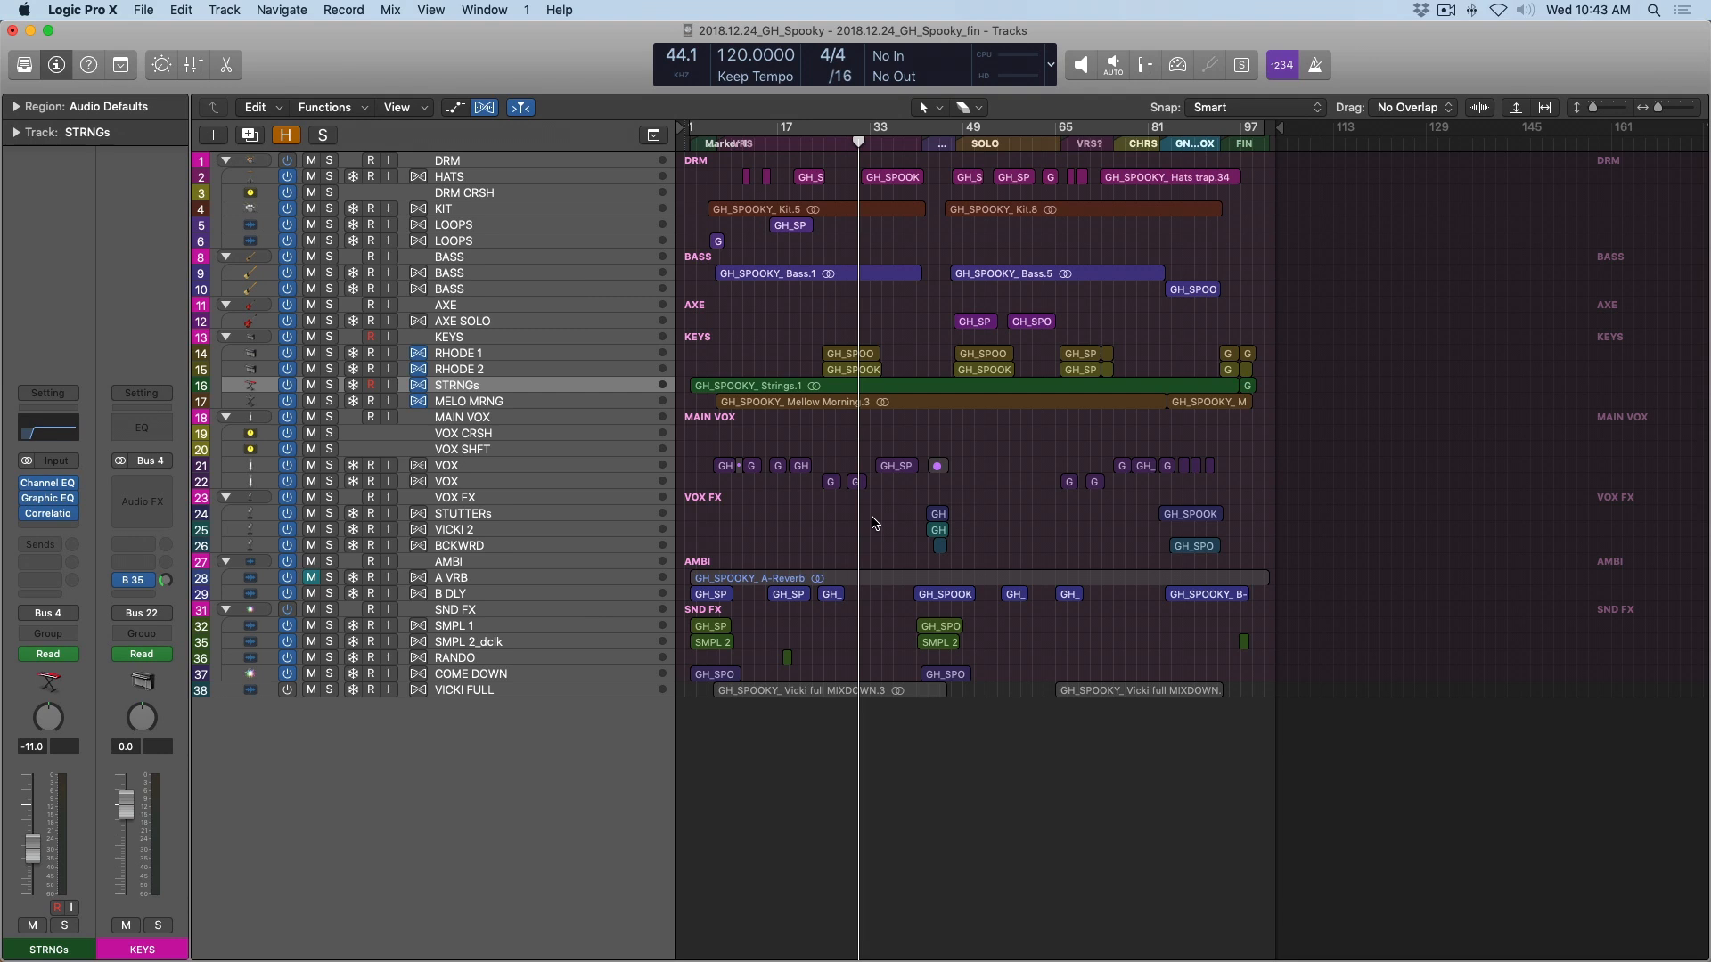
Play the section with the hats region leading up to bar 42.
{"action": "left_click_drag", "start_coordinate": [848, 160], "coordinate": [938, 283]}
{"action": "key", "text": "space"}
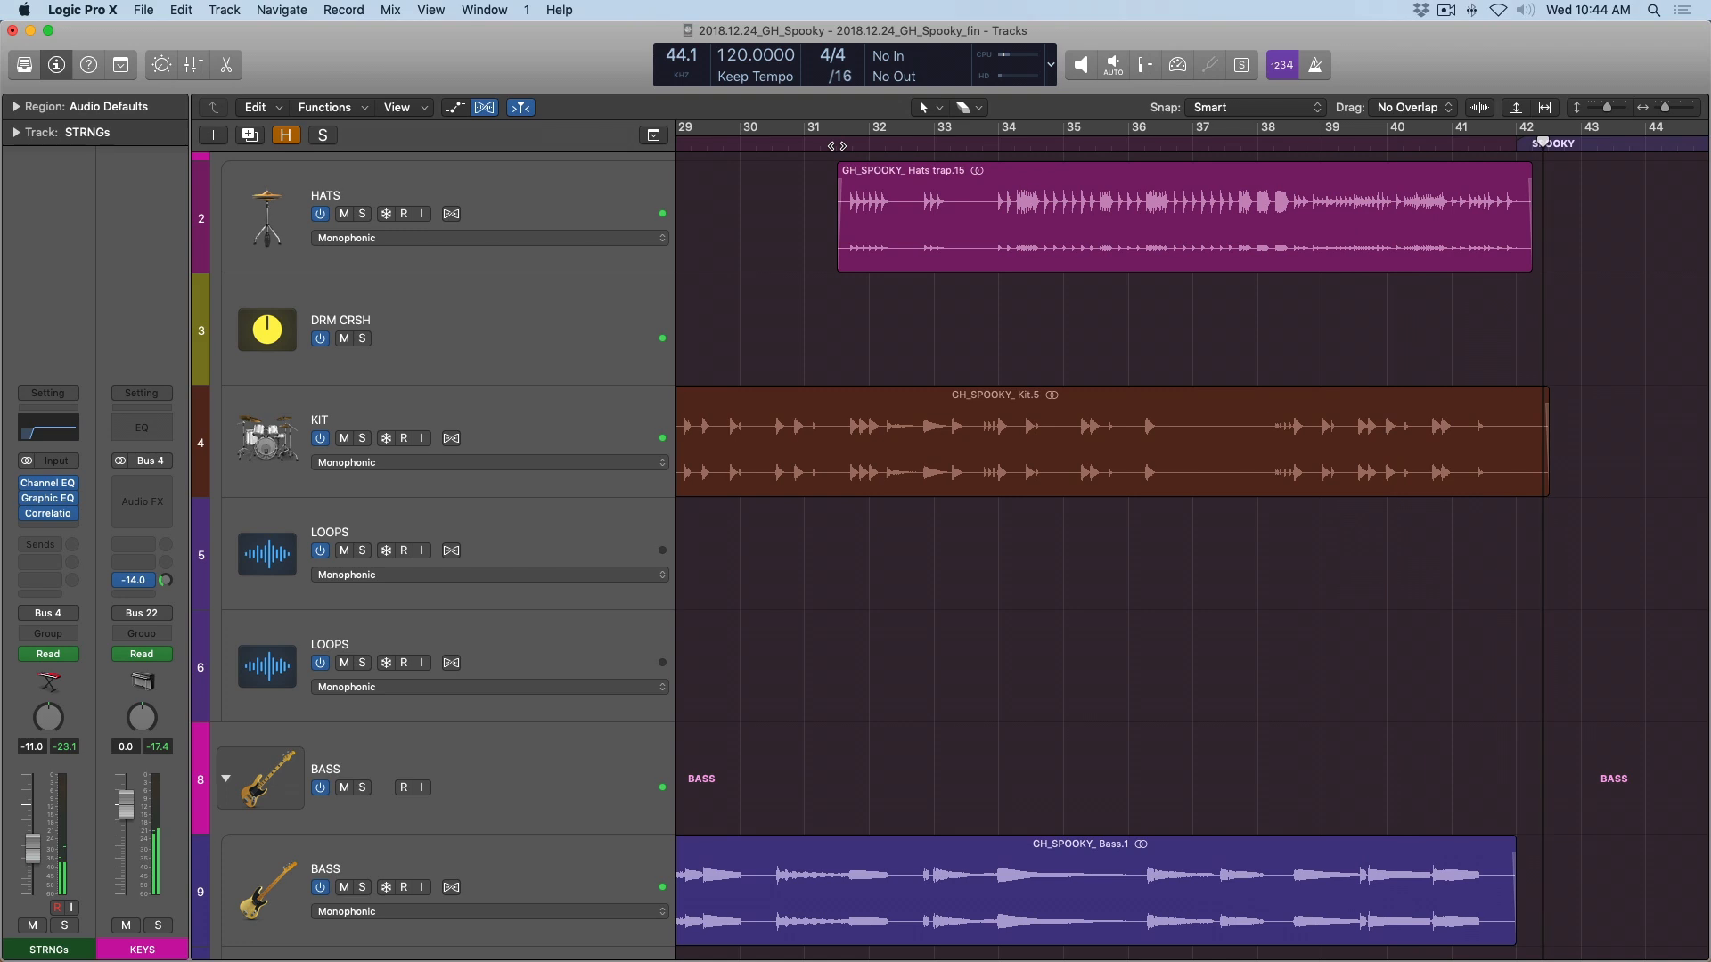
Reopen the Stereo Out channel's Vintage Graphic EQ and set its Tune to +12.
{"action": "key", "text": "x"}
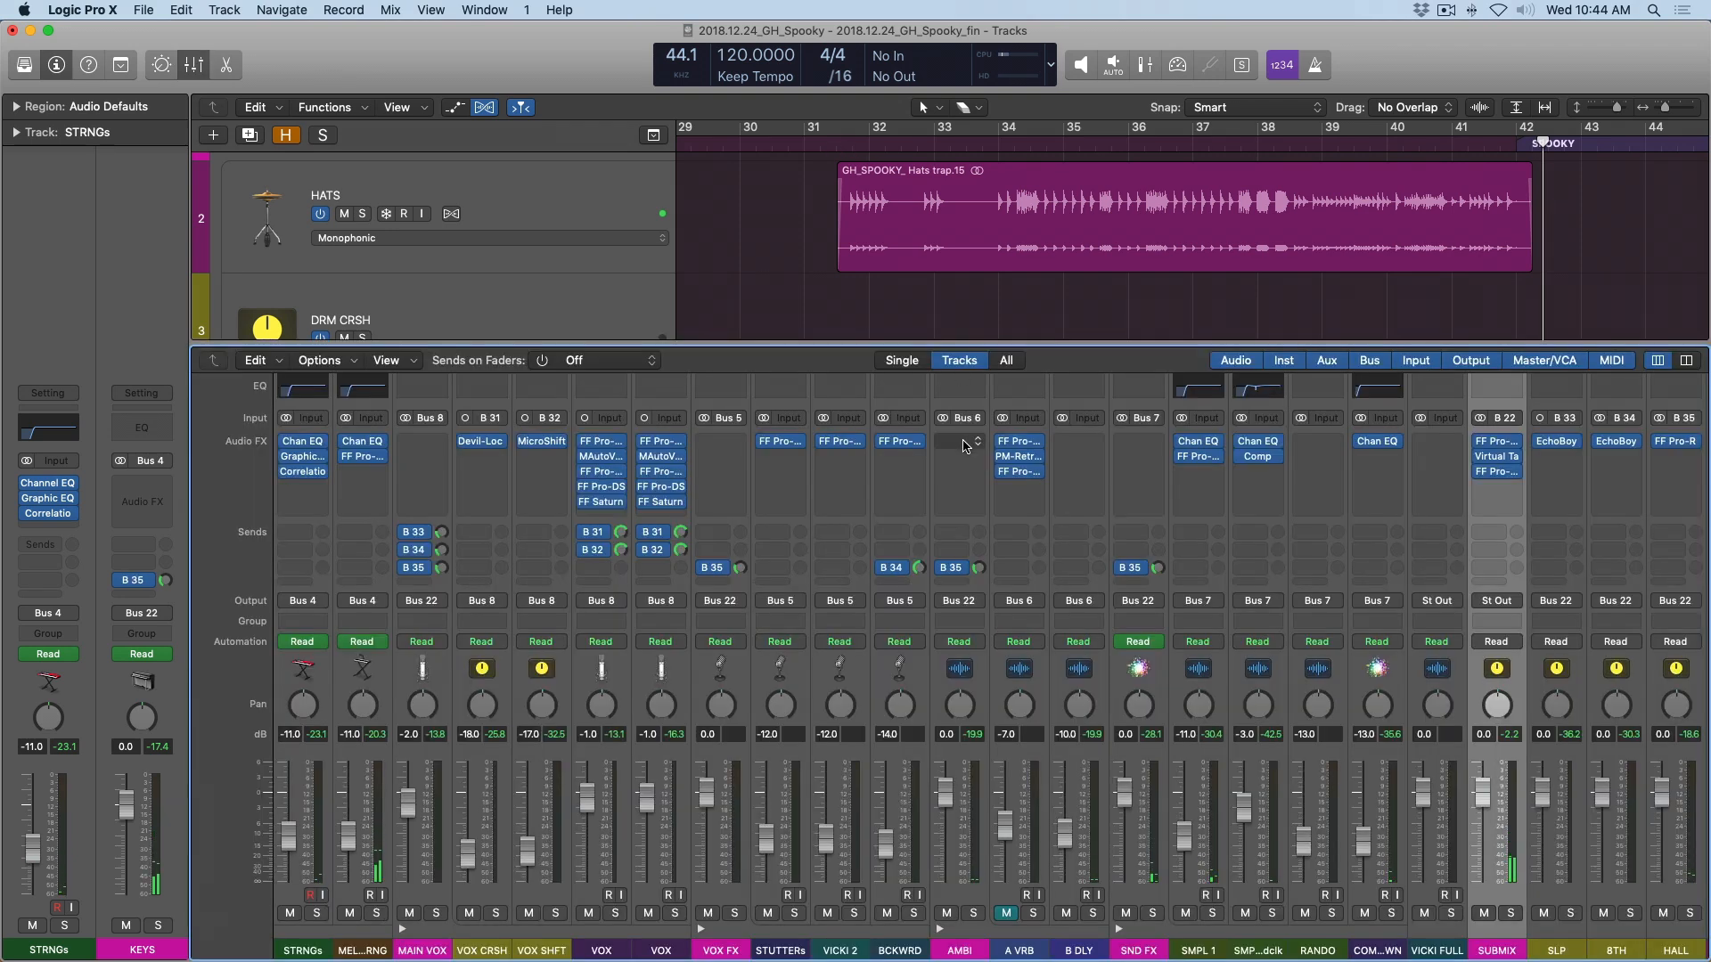
{"action": "scroll", "coordinate": [978, 450], "scroll_direction": "left", "scroll_amount": 2}
{"action": "scroll", "coordinate": [978, 450], "scroll_direction": "left", "scroll_amount": 1}
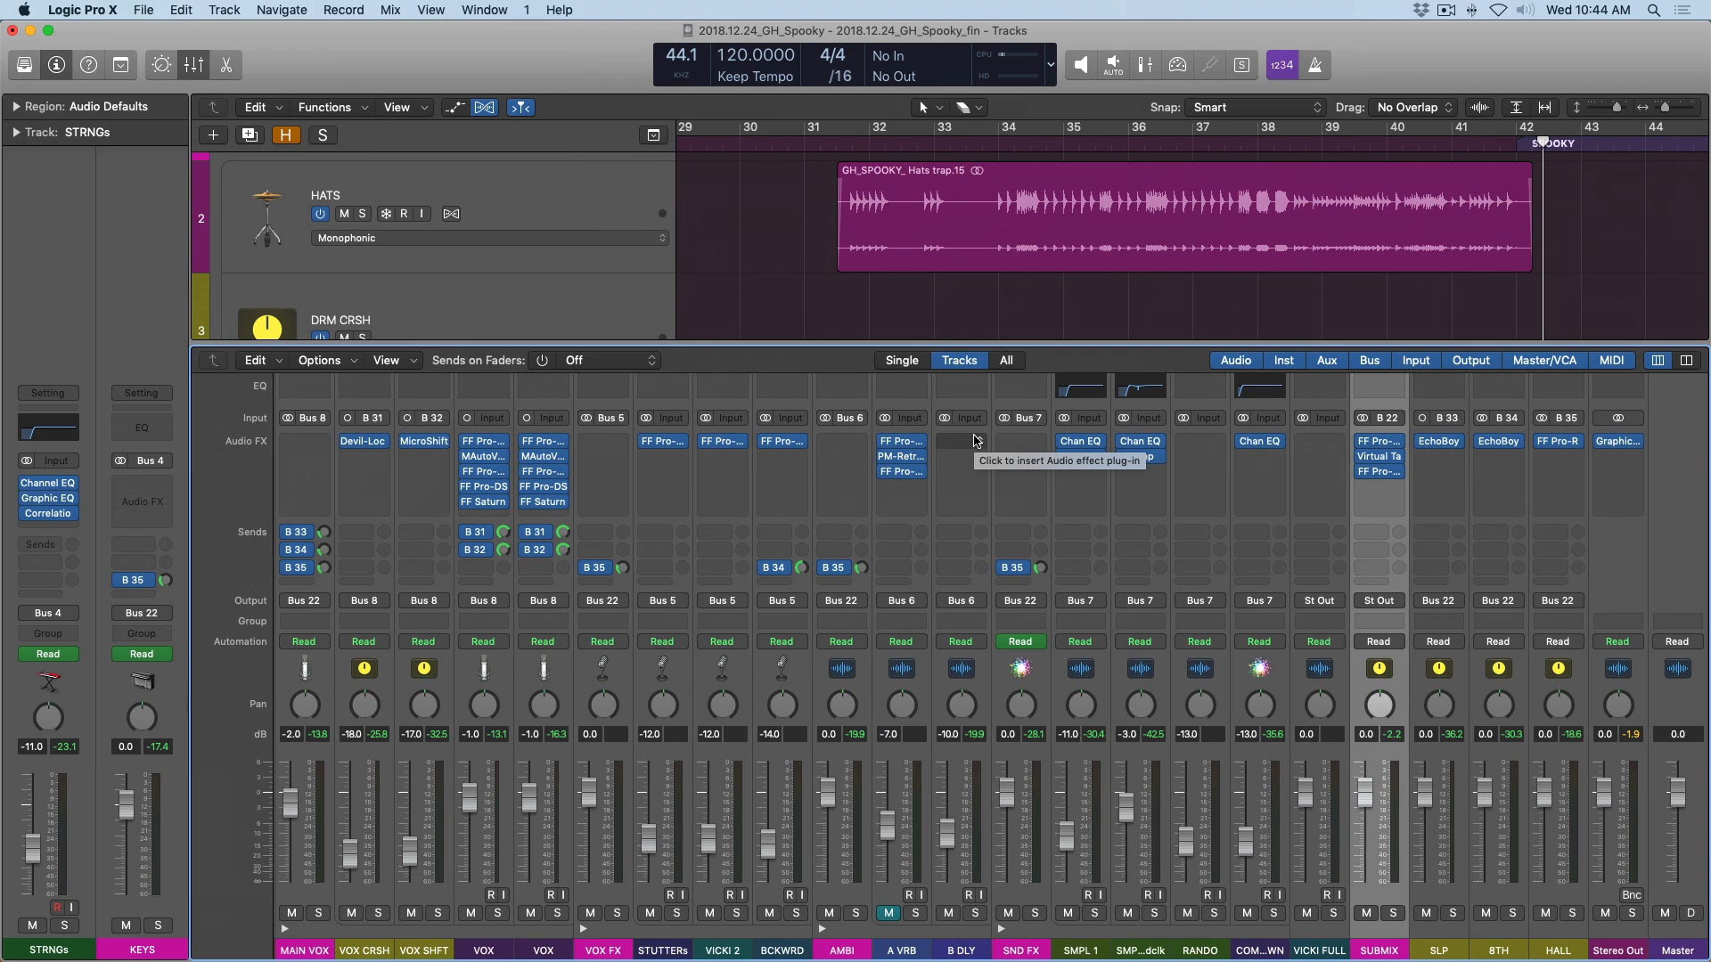
{"action": "left_click", "coordinate": [1617, 441]}
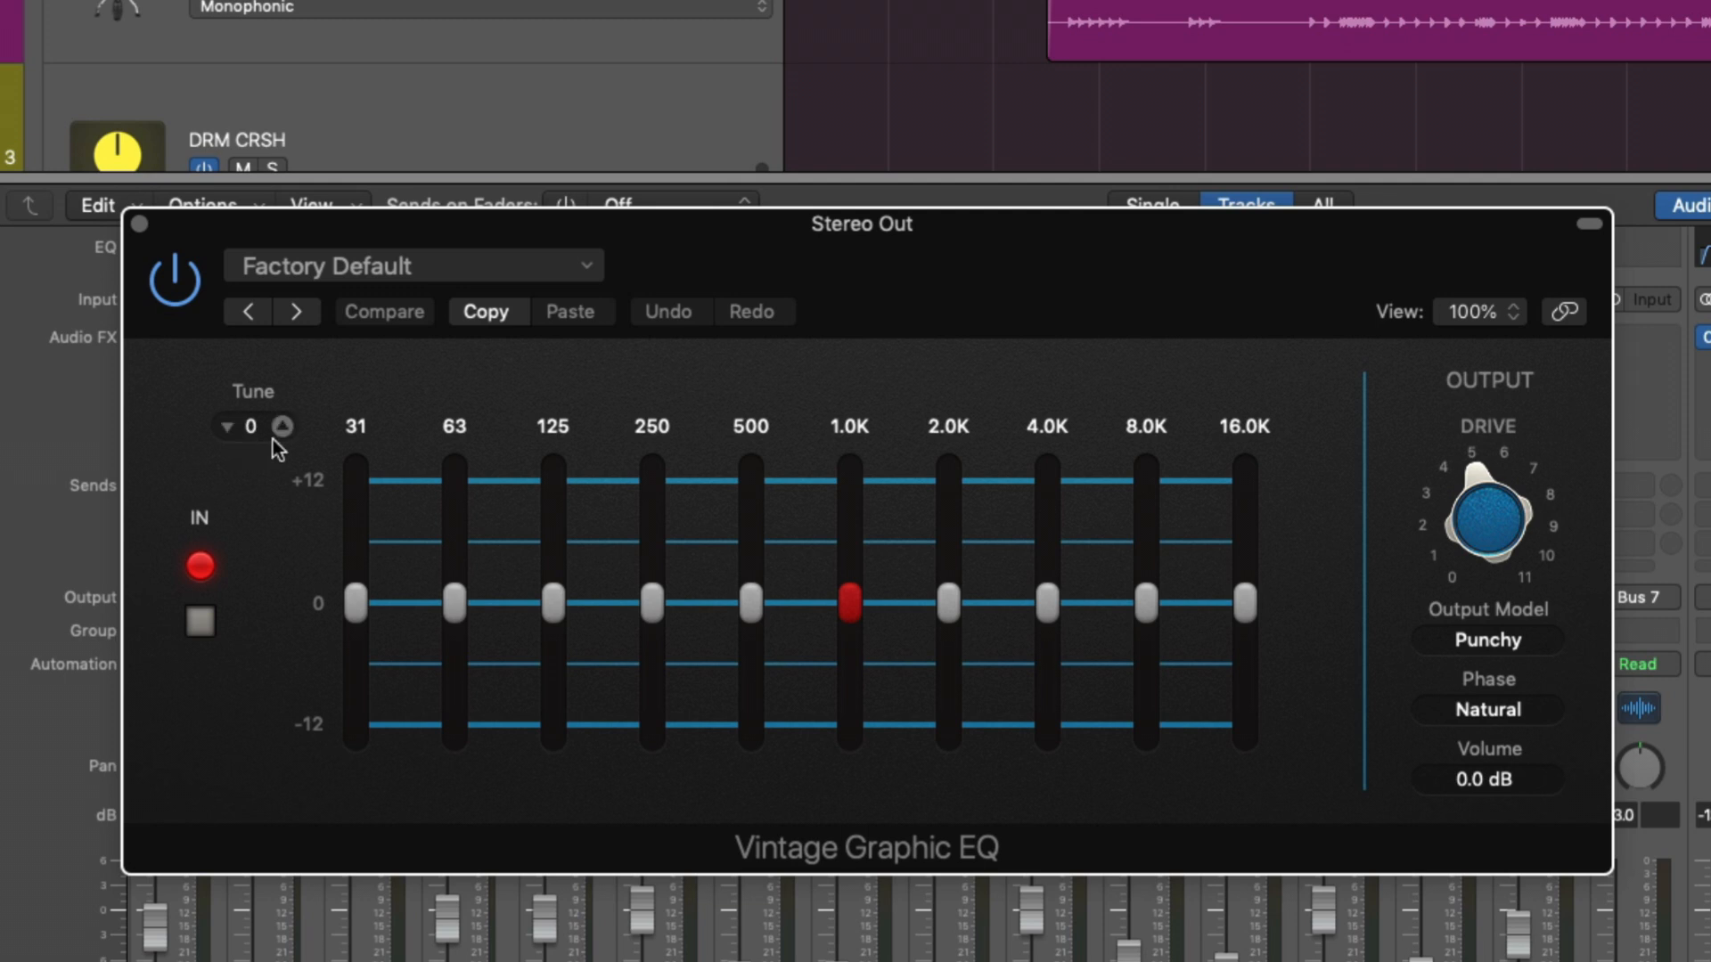
{"action": "left_click_drag", "start_coordinate": [232, 418], "coordinate": [1190, 447]}
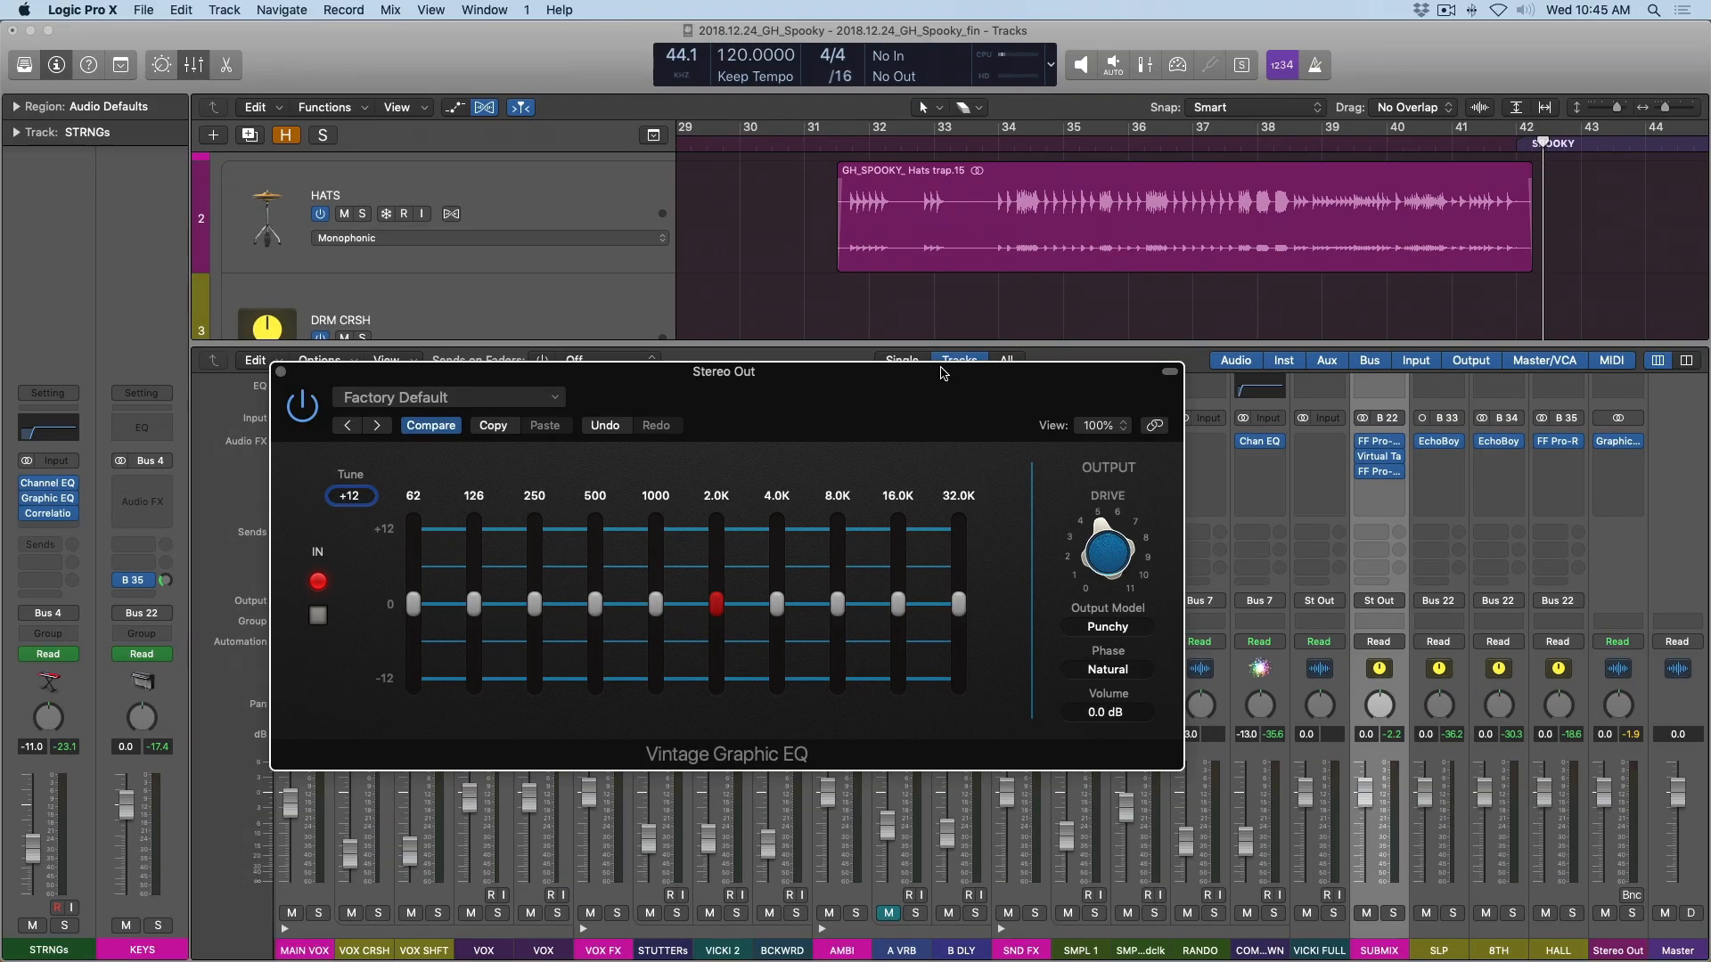
Audition a 12 dB boost on the 32.0K band during playback and reset the band to 0 dB.
{"action": "mouse_move", "coordinate": [962, 609]}
{"action": "key", "text": "space"}
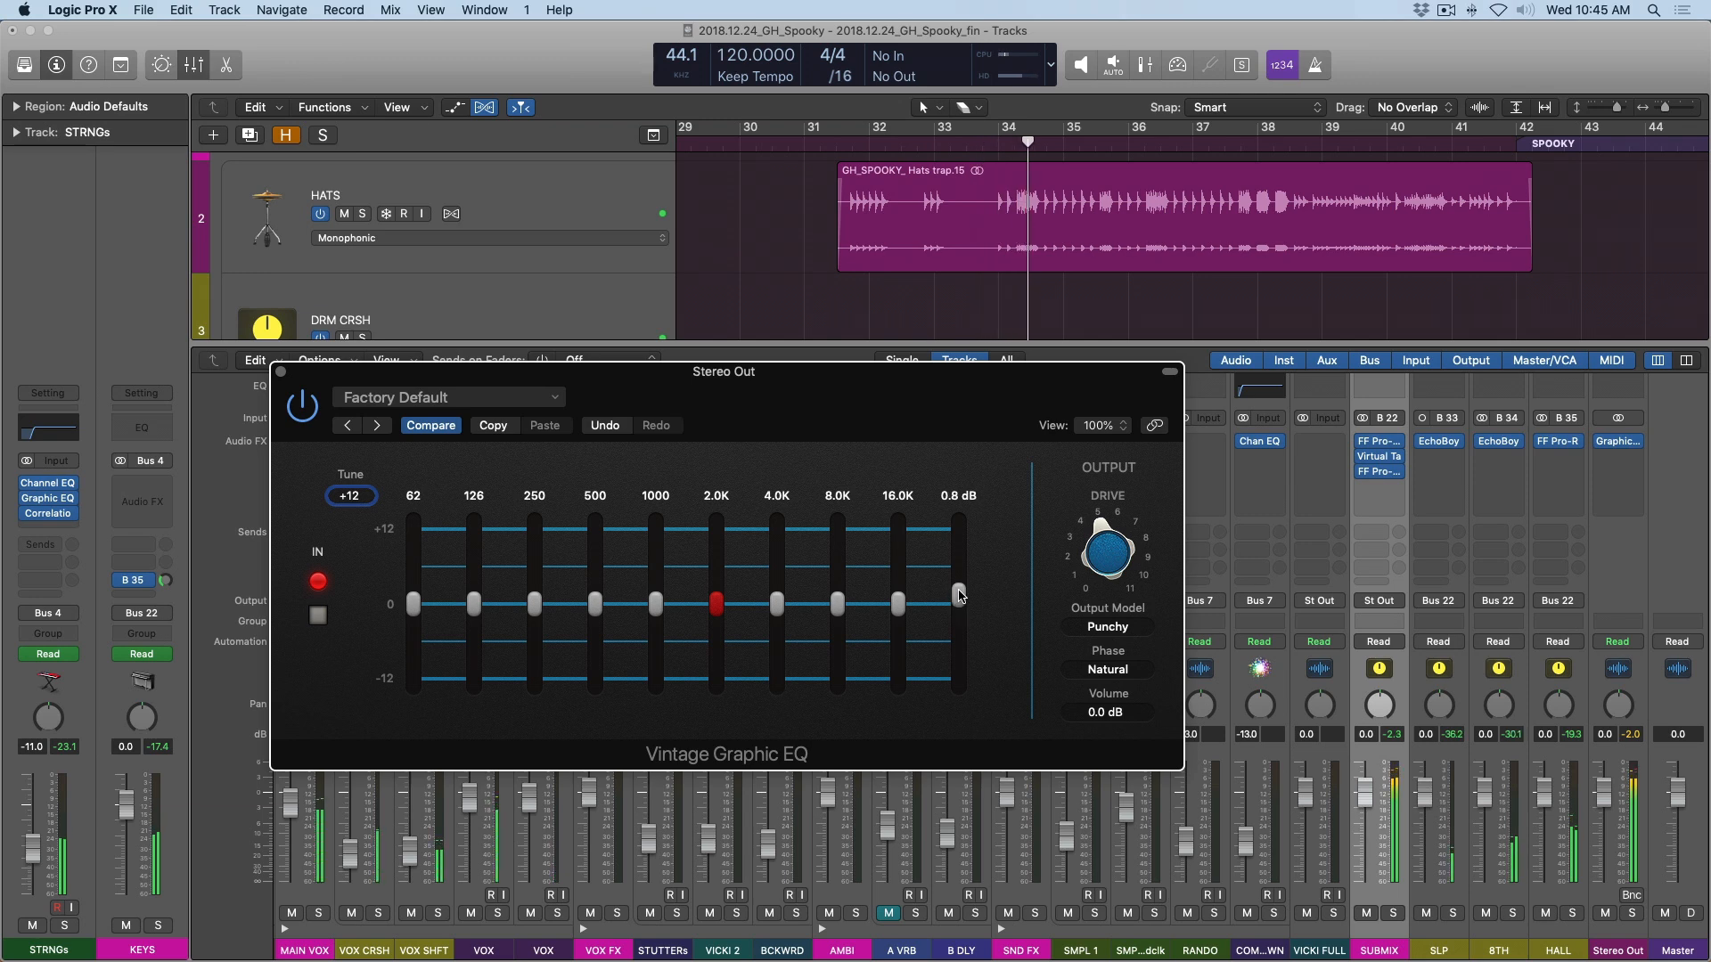
{"action": "left_click_drag", "start_coordinate": [960, 606], "coordinate": [959, 525]}
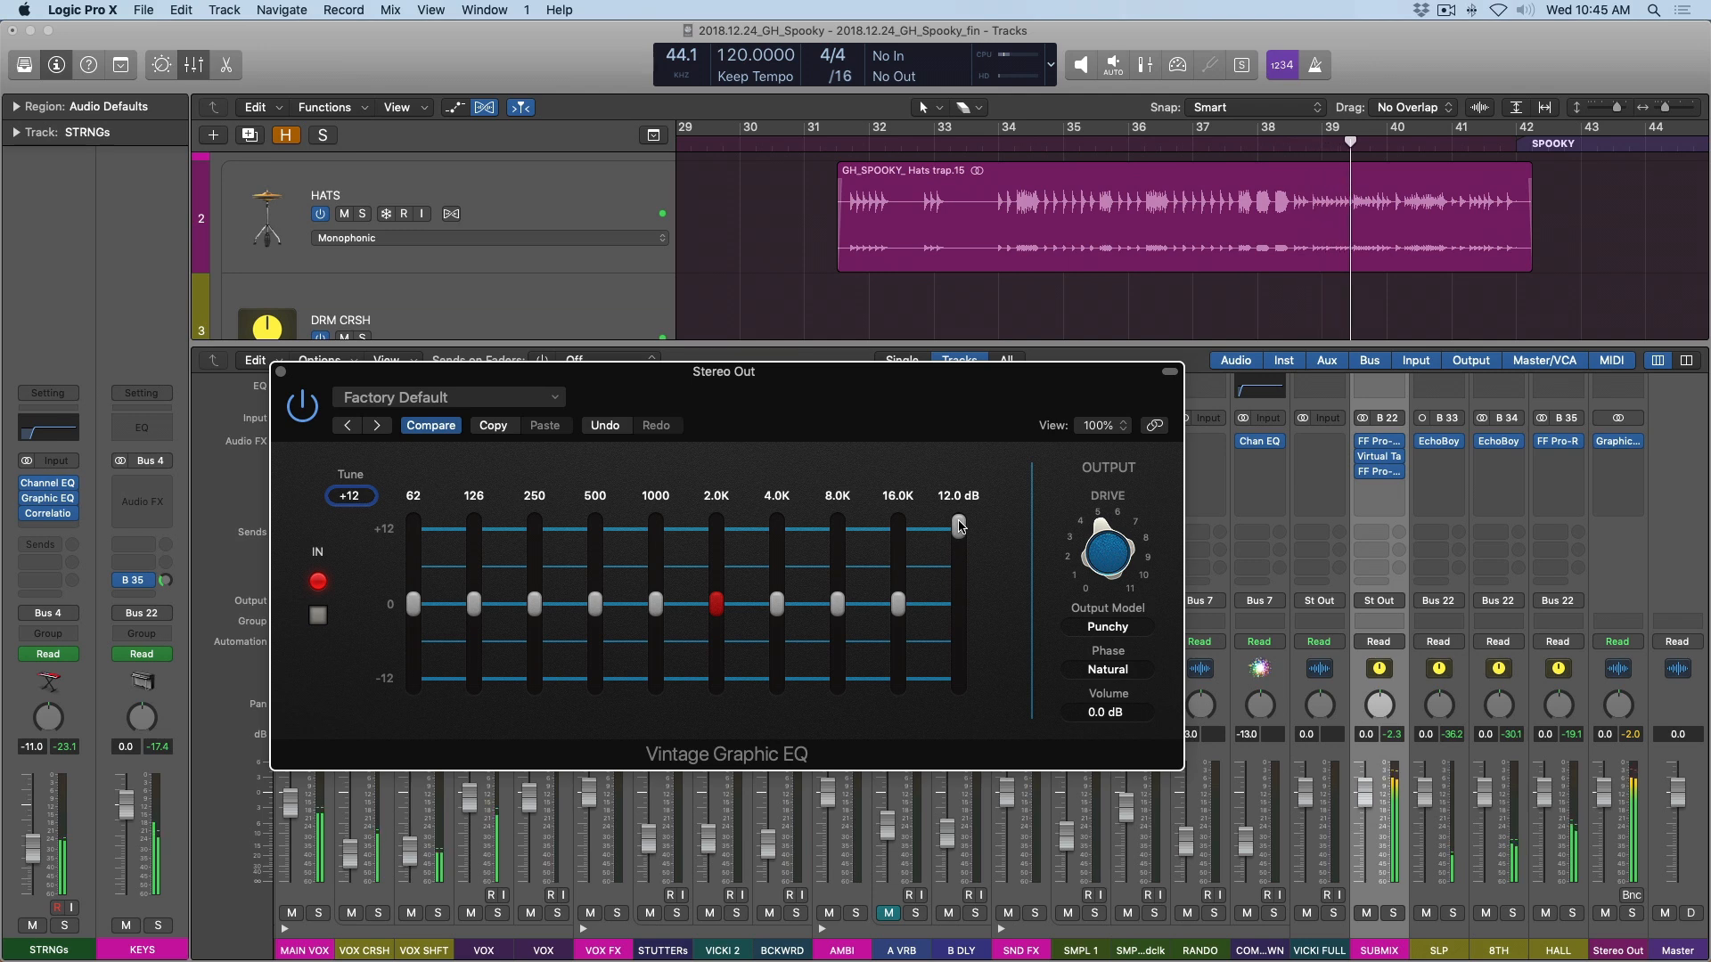
{"action": "left_click", "coordinate": [959, 526], "text": "alt"}
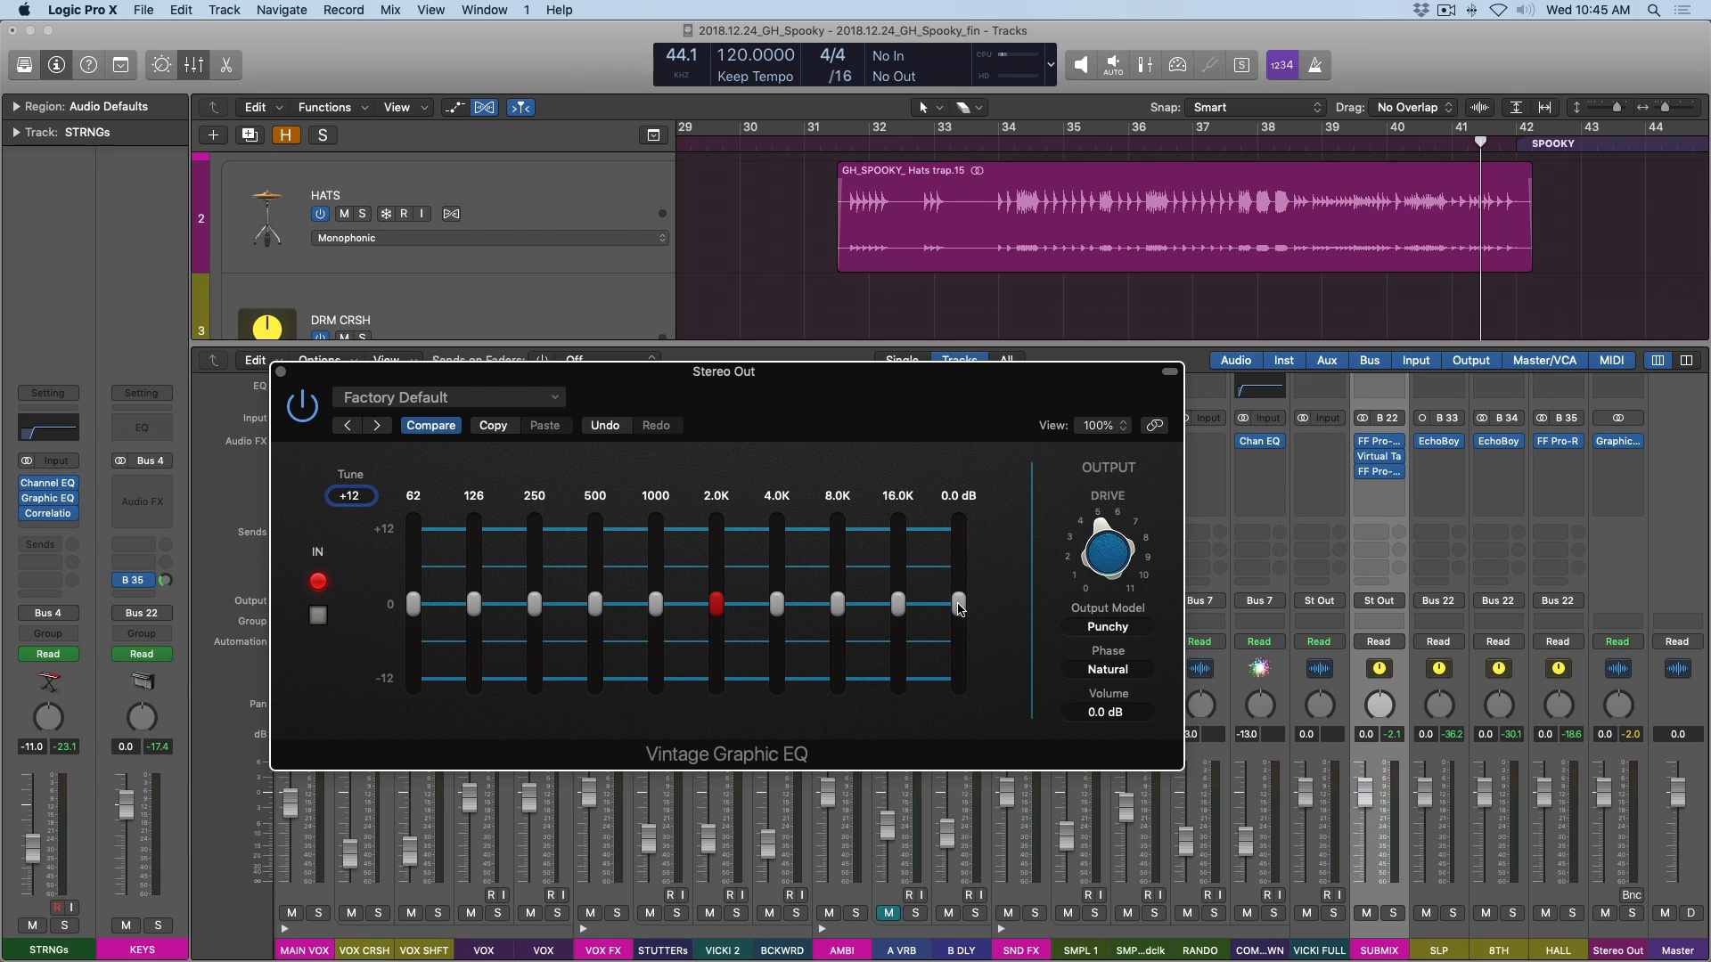
Play the section again and raise the 32.0K band to about 1.7 dB.
{"action": "key", "text": "space"}
{"action": "left_click_drag", "start_coordinate": [957, 605], "coordinate": [959, 592]}
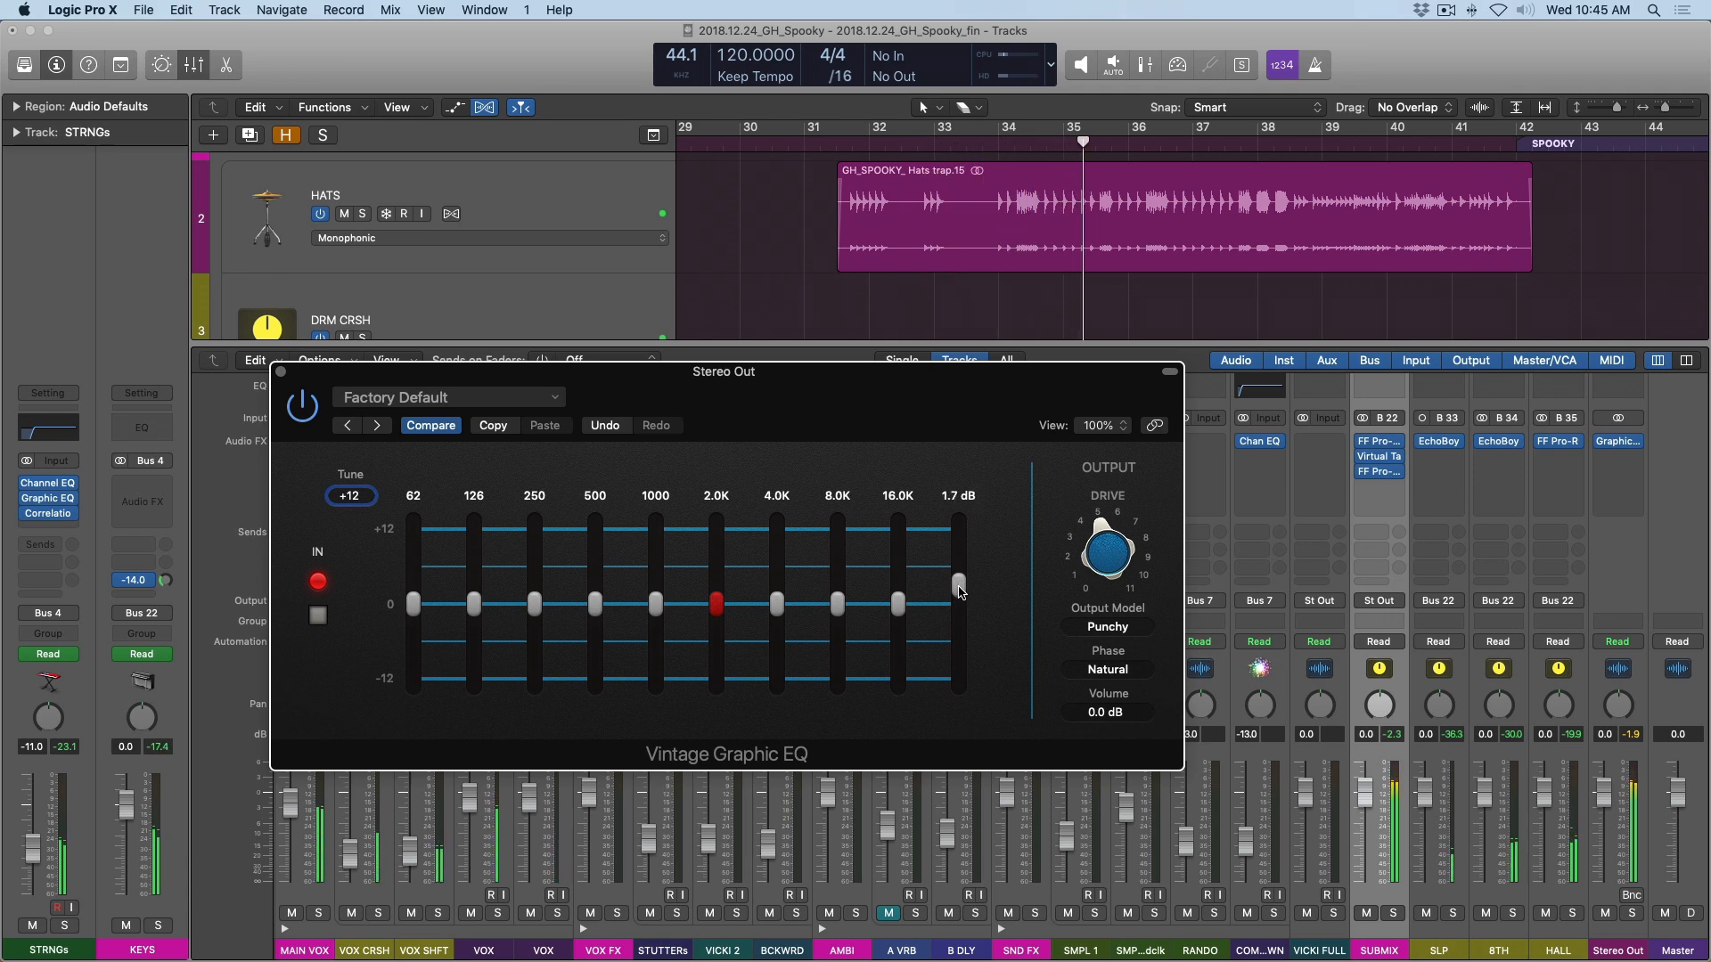
{"action": "left_click_drag", "start_coordinate": [960, 592], "coordinate": [960, 589]}
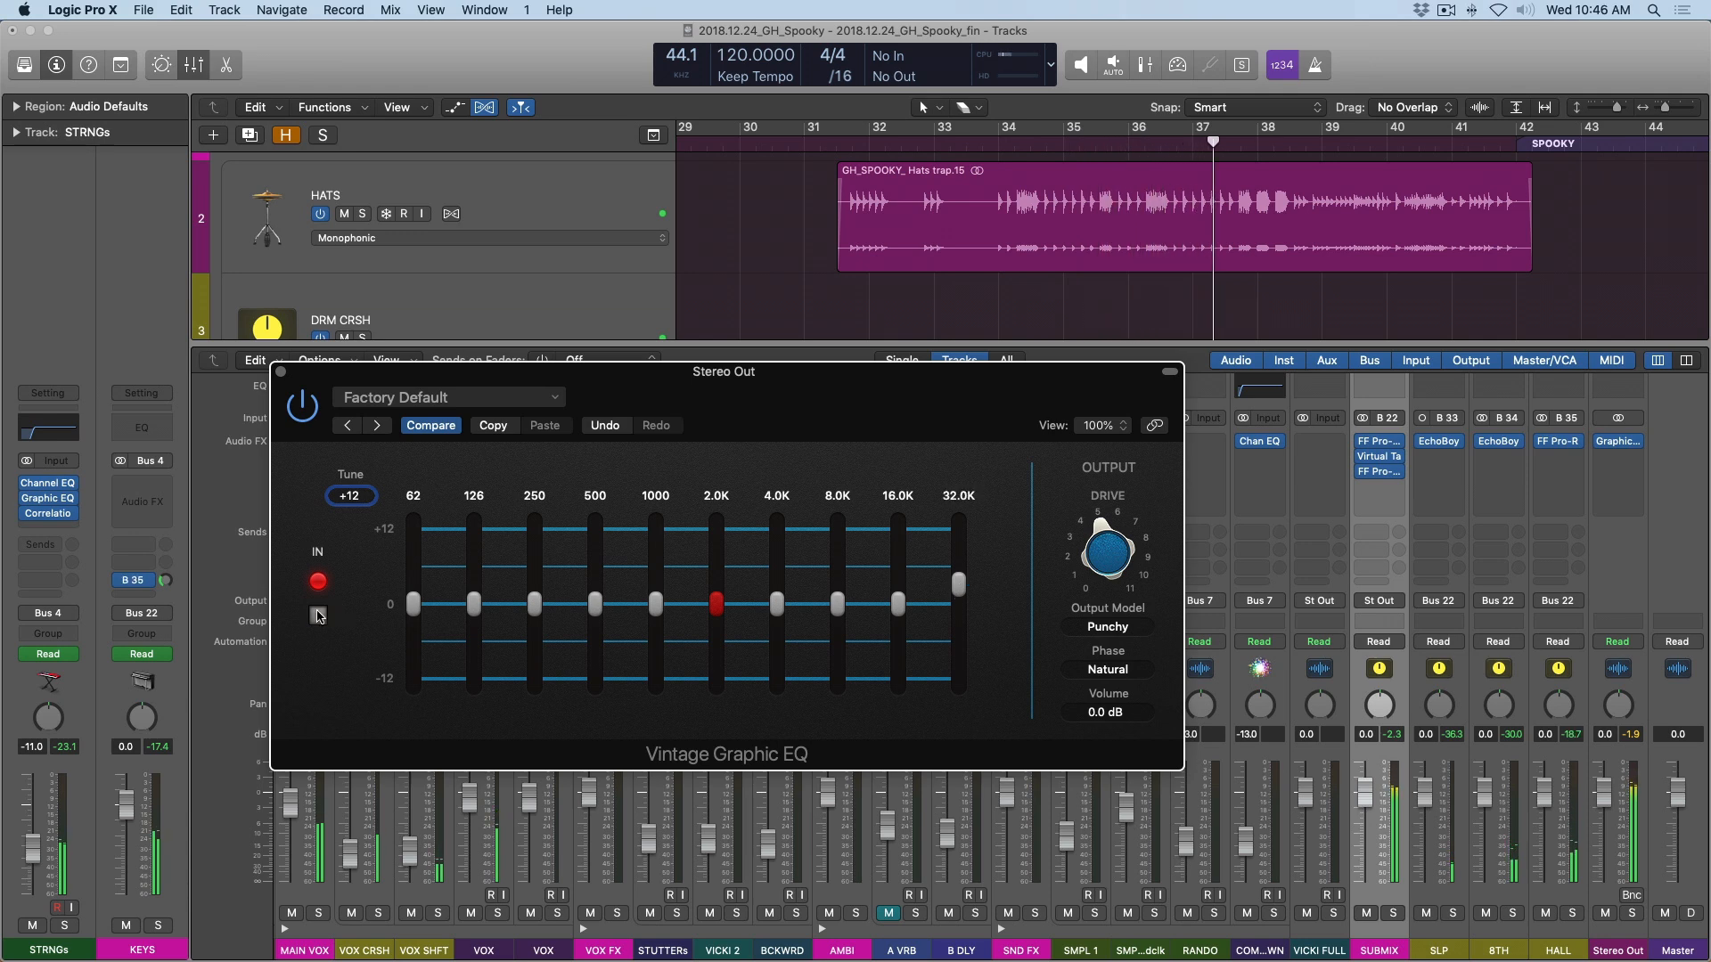
Compare the mix with the EQ switched out and in, slightly reduce the 32.0K boost, and close the EQ and mixer.
{"action": "left_click", "coordinate": [318, 616]}
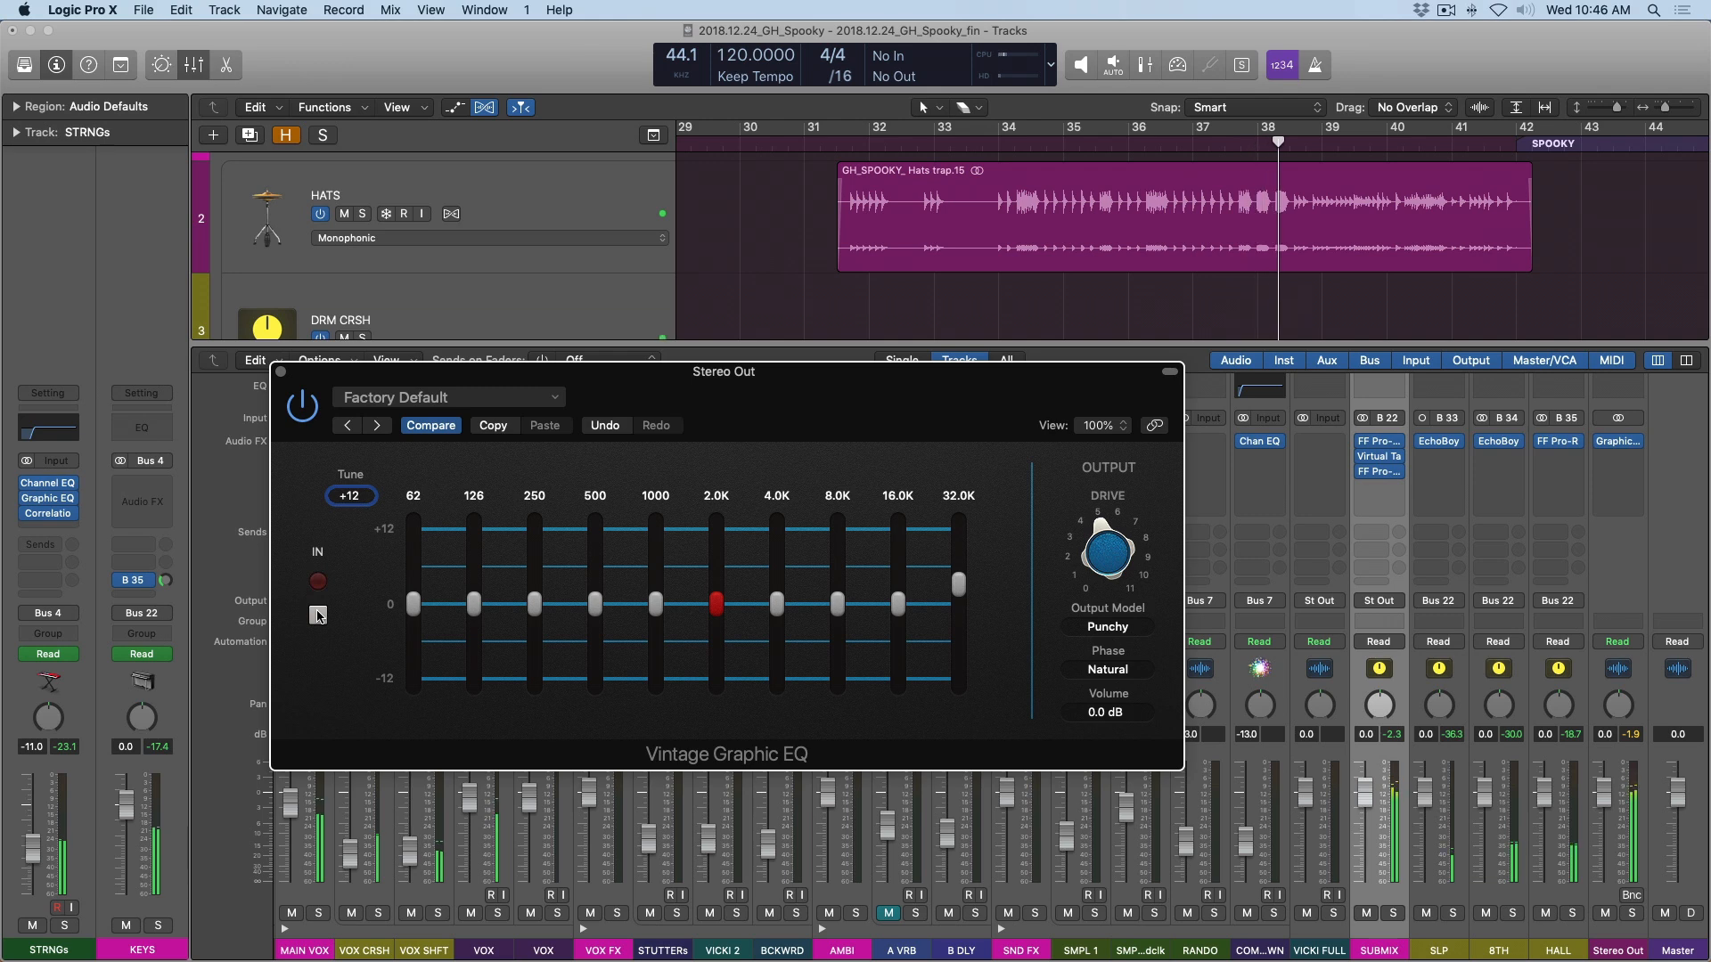
{"action": "left_click", "coordinate": [318, 615]}
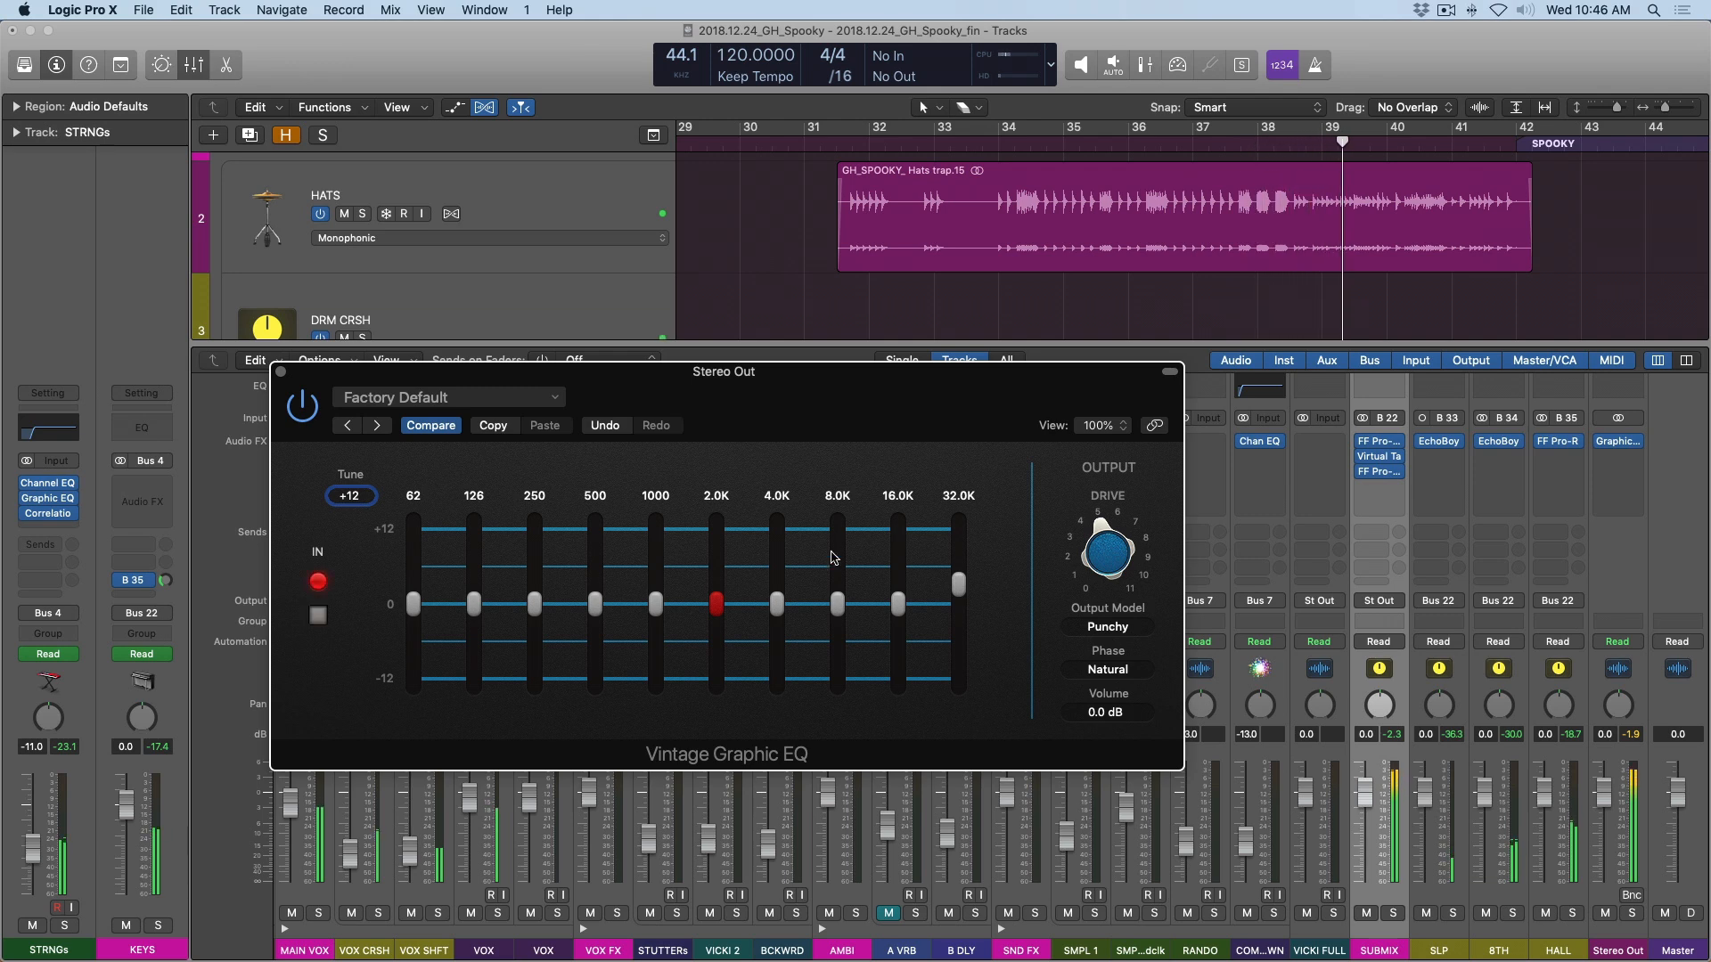
{"action": "mouse_move", "coordinate": [958, 588]}
{"action": "left_click_drag", "start_coordinate": [959, 587], "coordinate": [958, 590]}
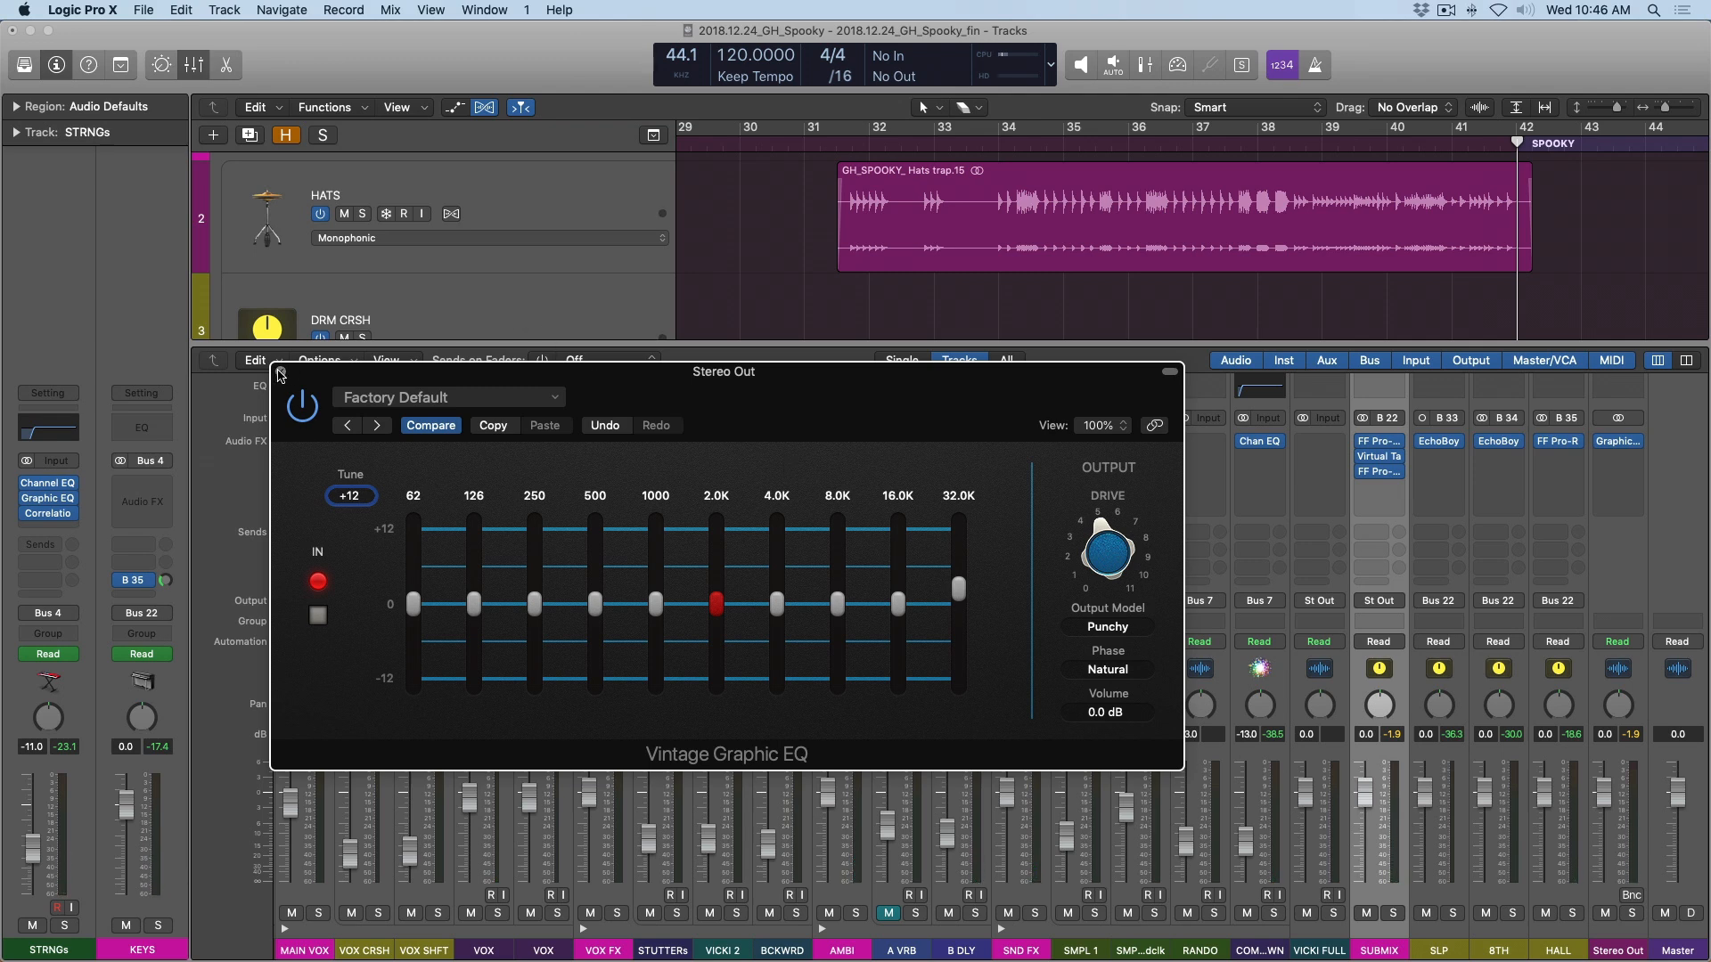
{"action": "left_click", "coordinate": [280, 374]}
{"action": "key", "text": "x"}
Create a new audio track below the VICKI FULL track.
{"action": "key", "text": "z"}
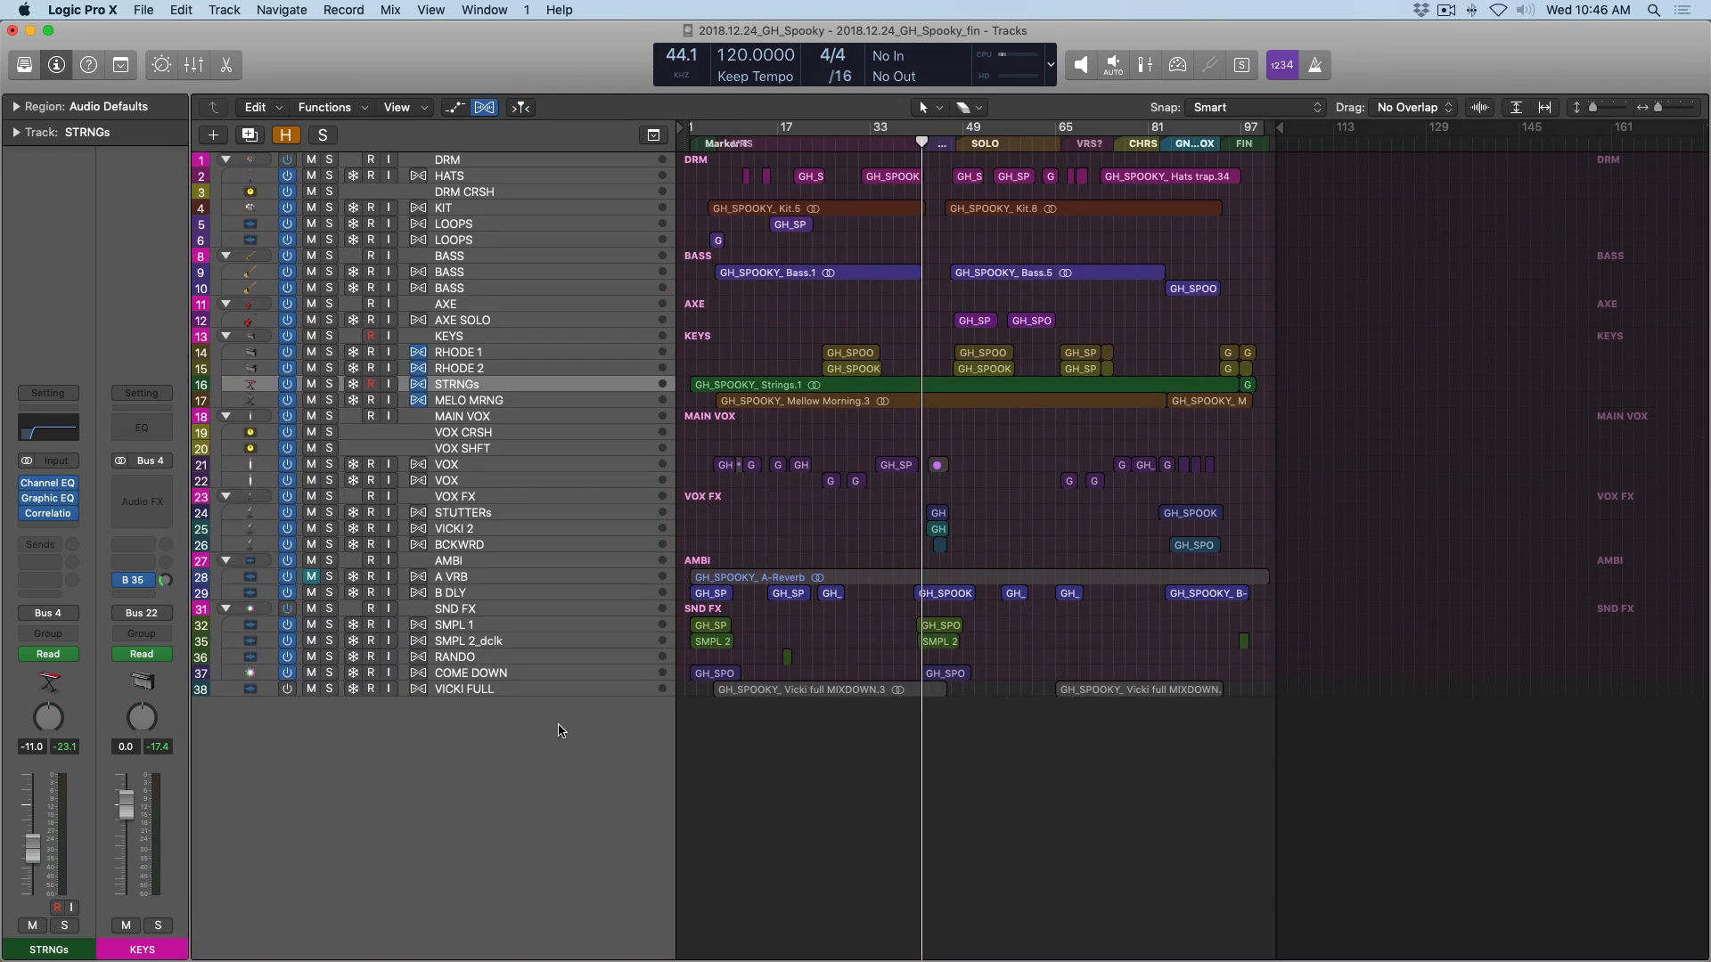
{"action": "left_click", "coordinate": [540, 691]}
{"action": "key", "text": "alt+super+n"}
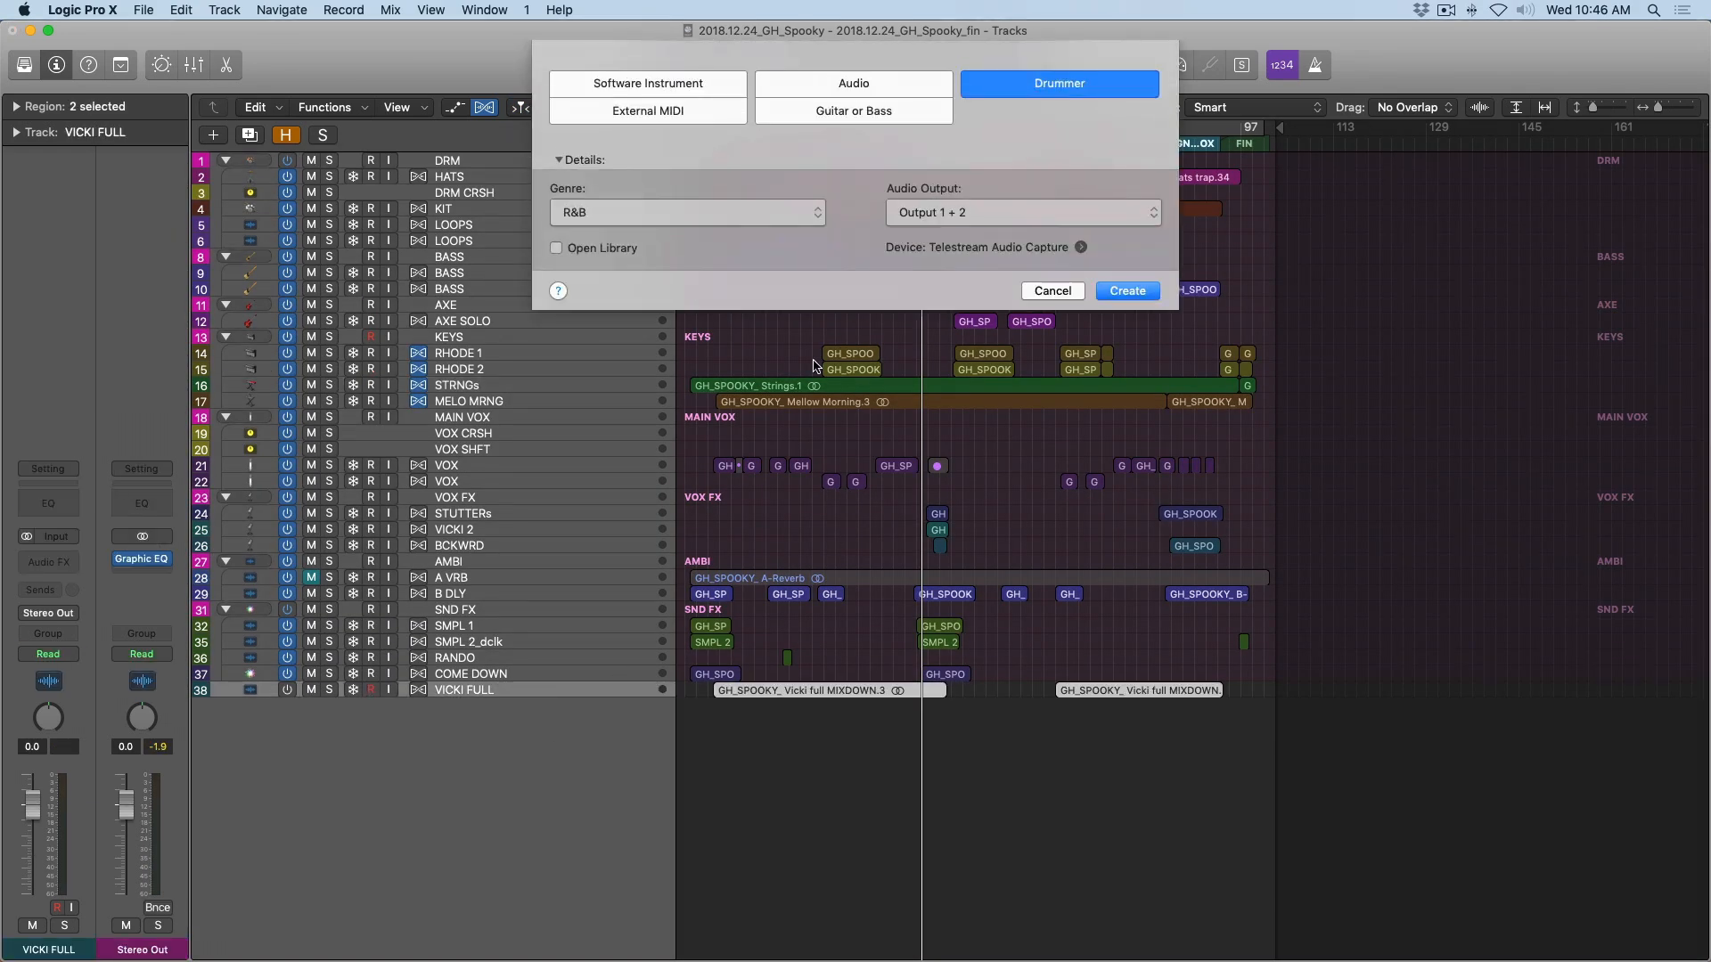
{"action": "left_click", "coordinate": [832, 86]}
{"action": "key", "text": "Return"}
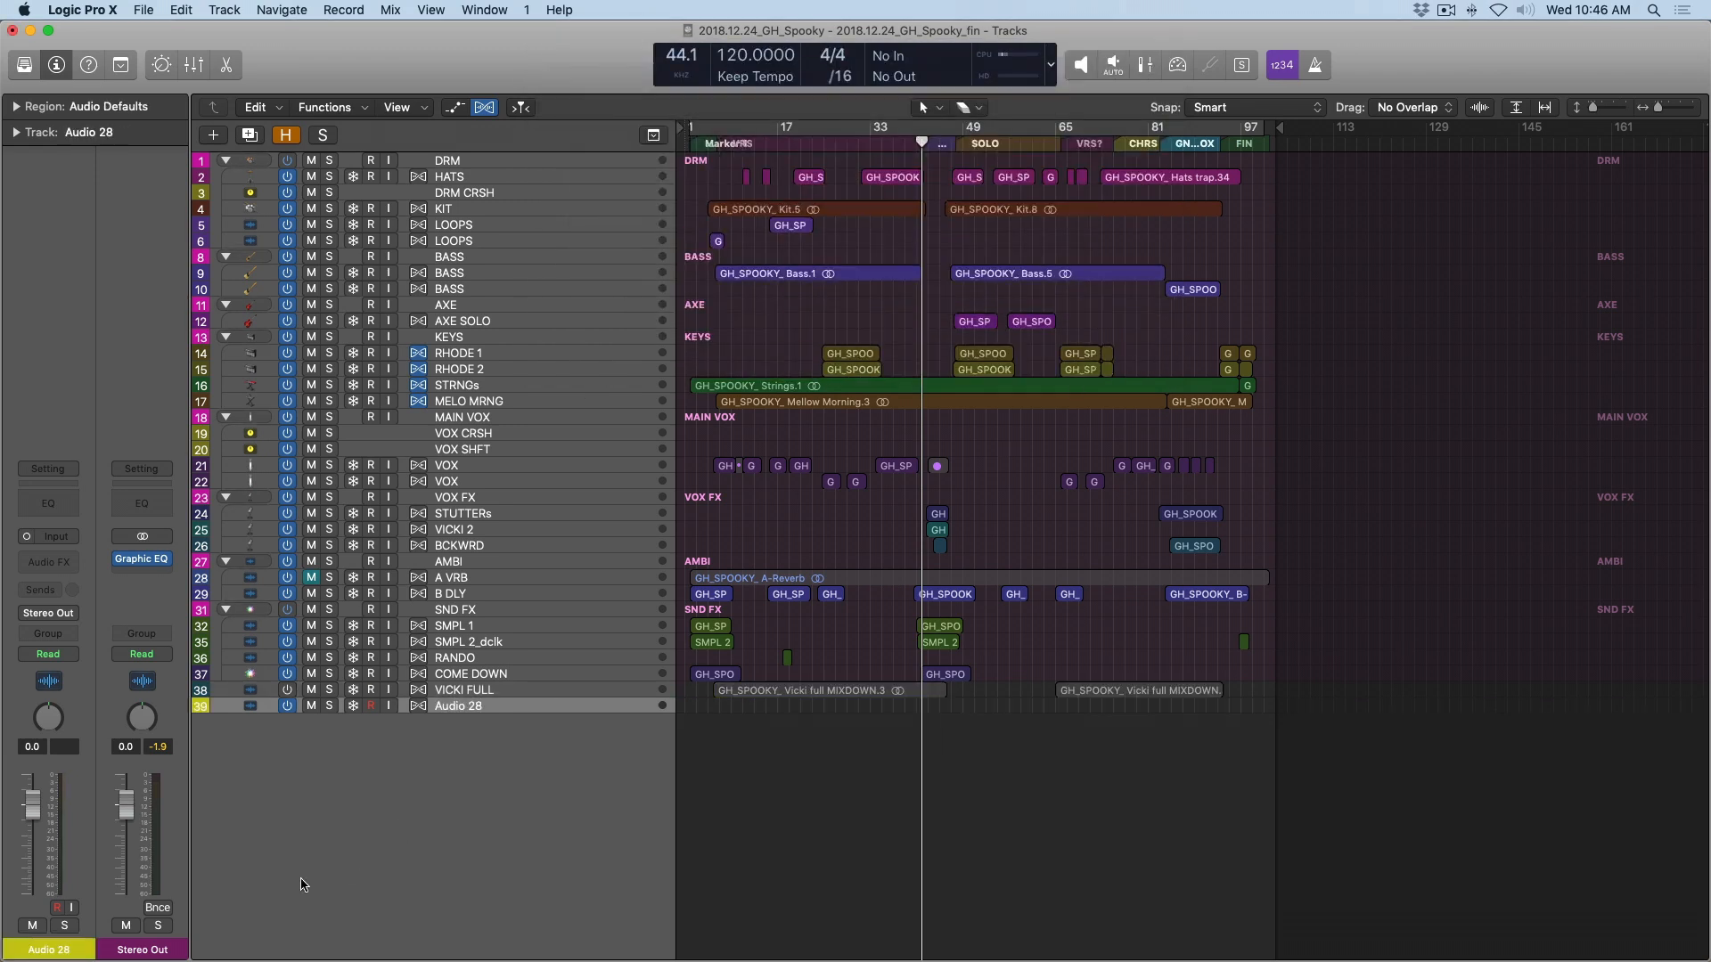
Mute the new audio track and insert a mono Test Oscillator on it generating Pink Noise.
{"action": "left_click", "coordinate": [32, 928]}
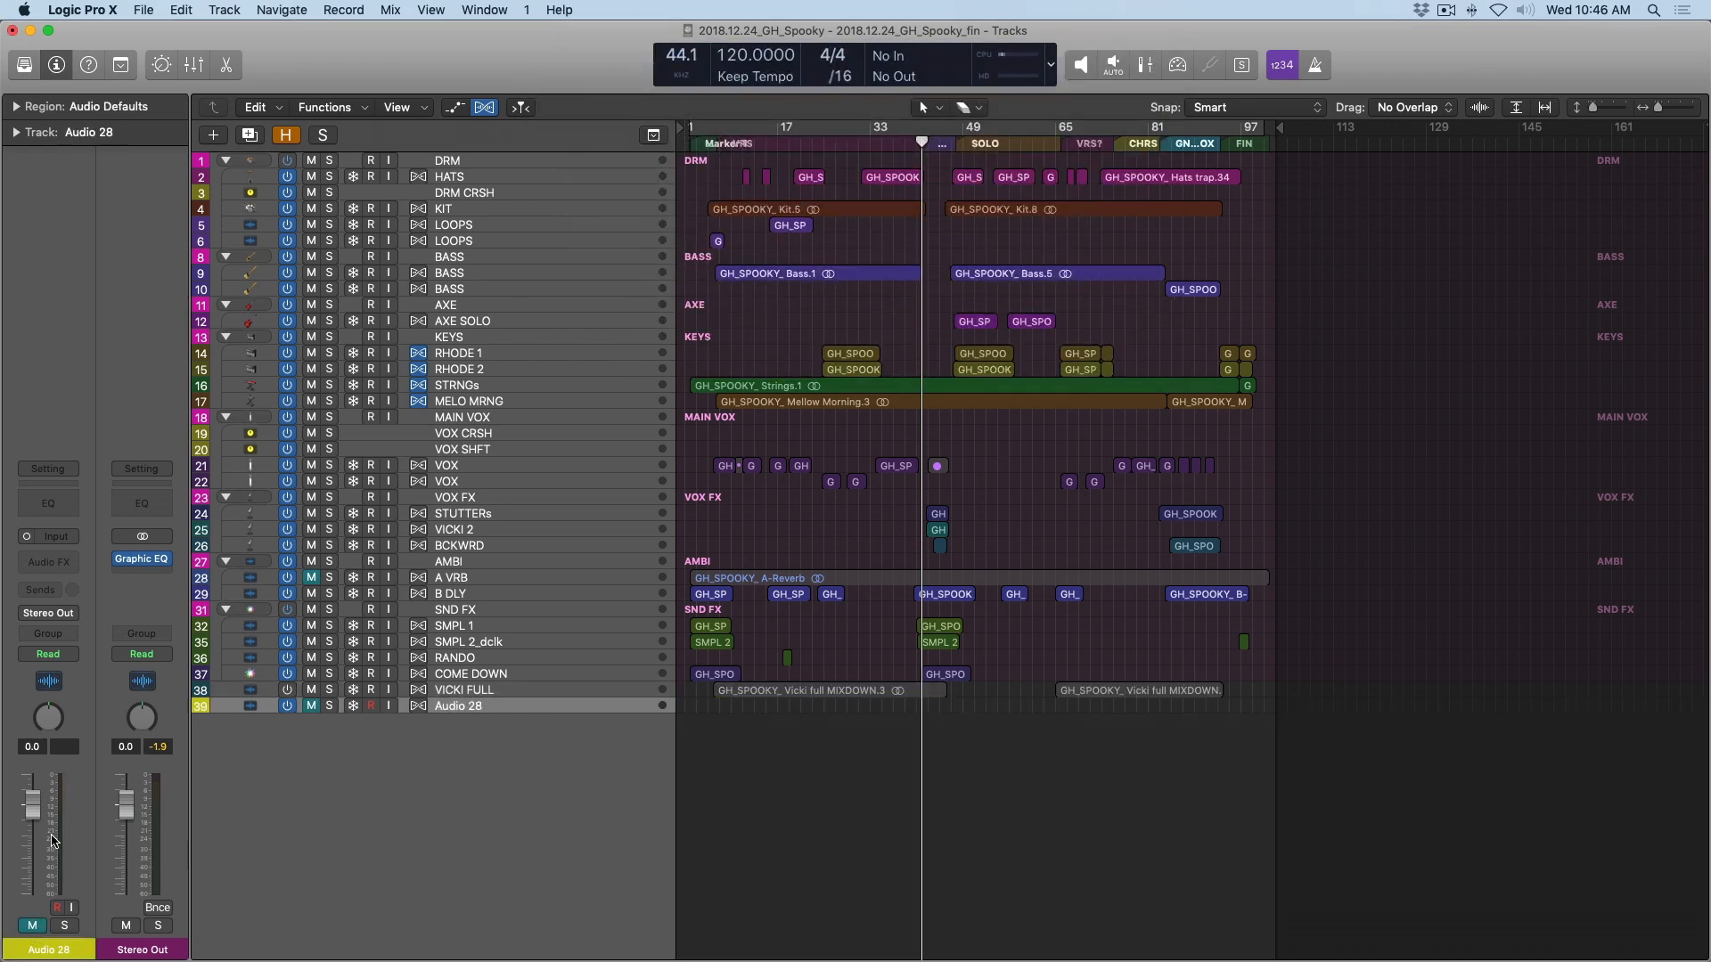
{"action": "left_click", "coordinate": [48, 562]}
{"action": "mouse_move", "coordinate": [80, 857]}
{"action": "mouse_move", "coordinate": [267, 885]}
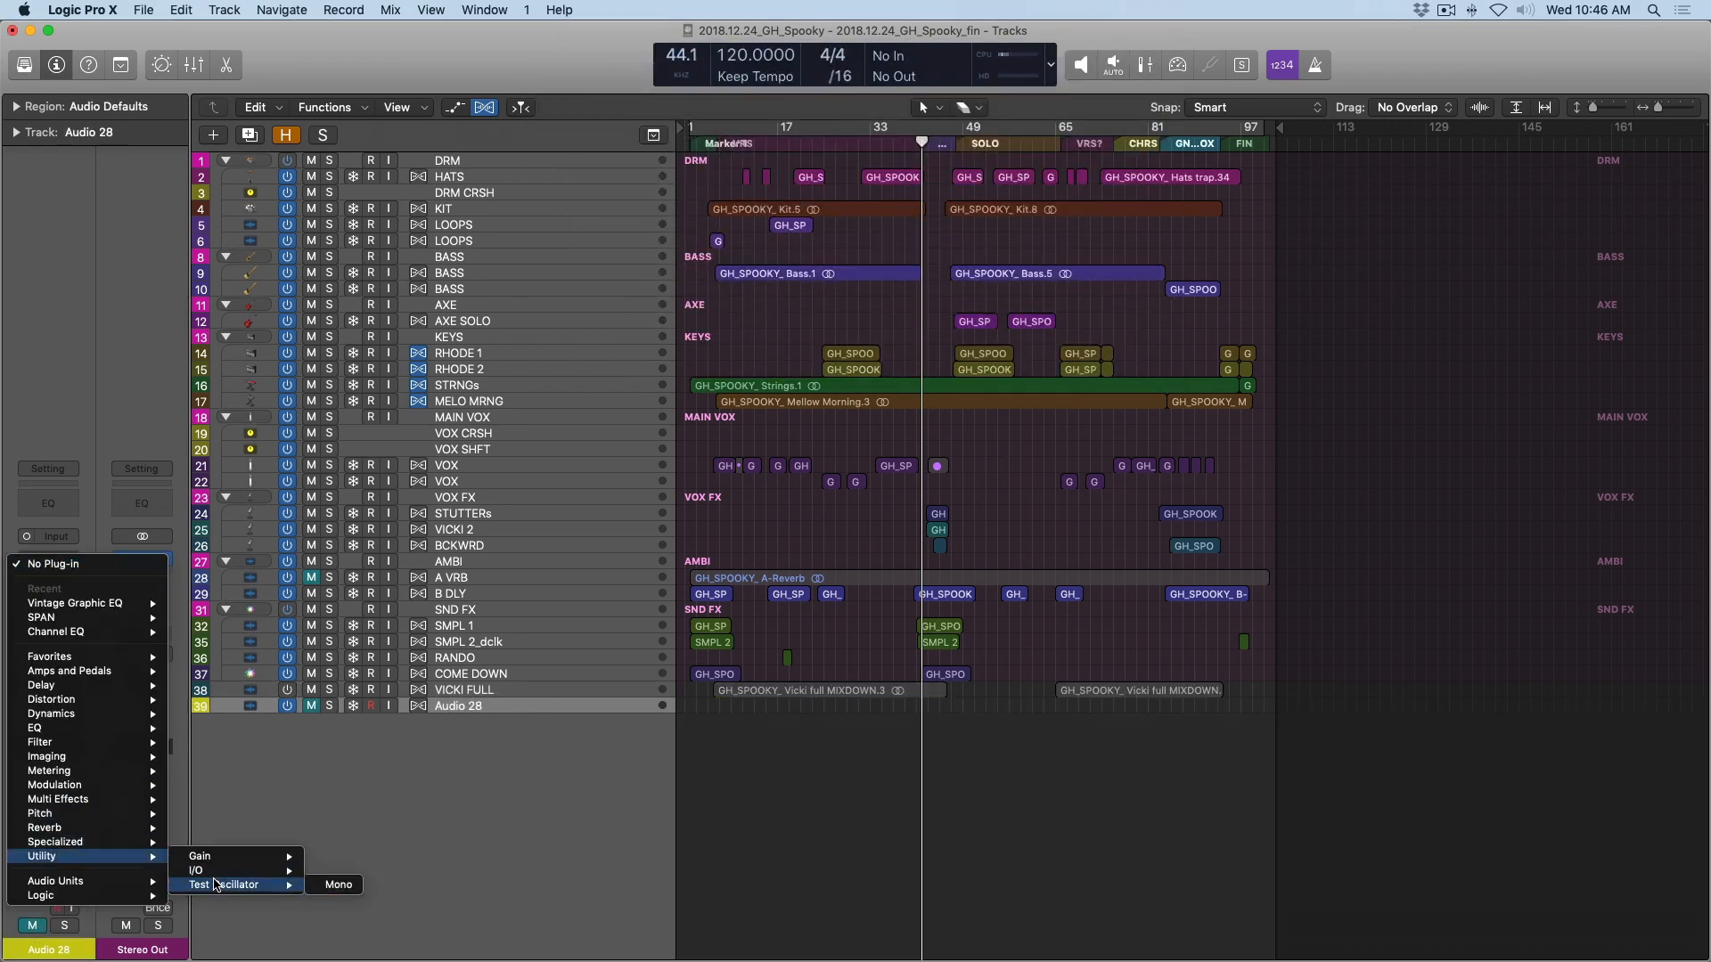
{"action": "left_click", "coordinate": [334, 885]}
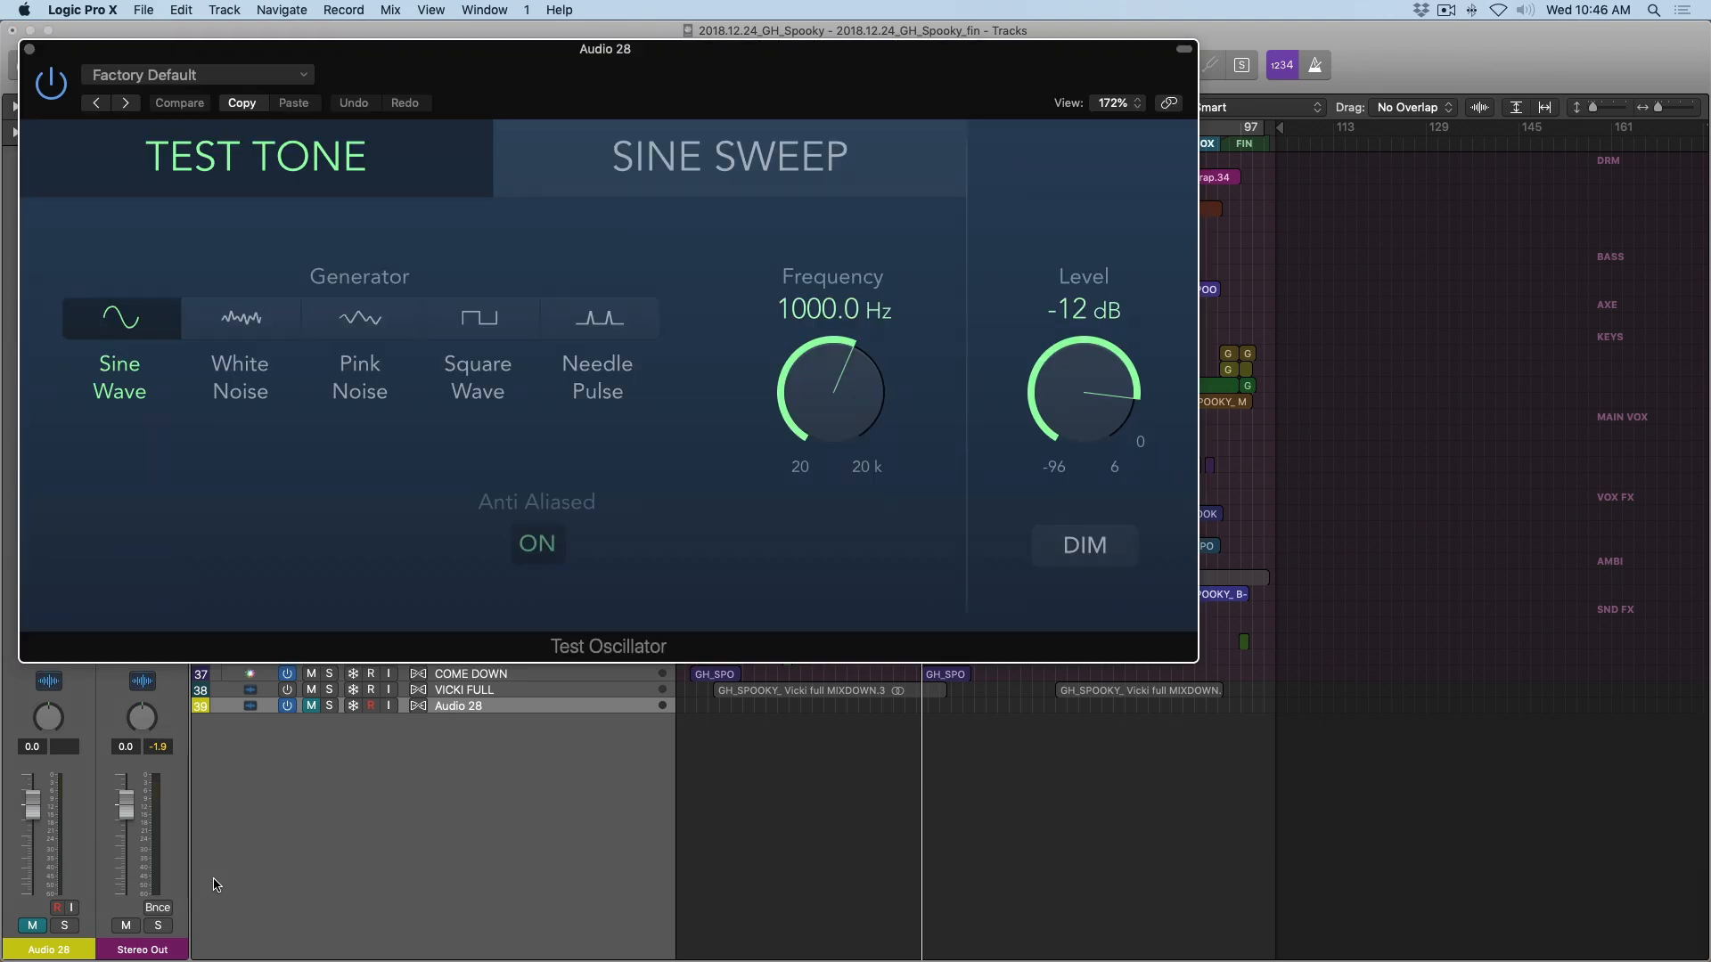
{"action": "left_click", "coordinate": [319, 328]}
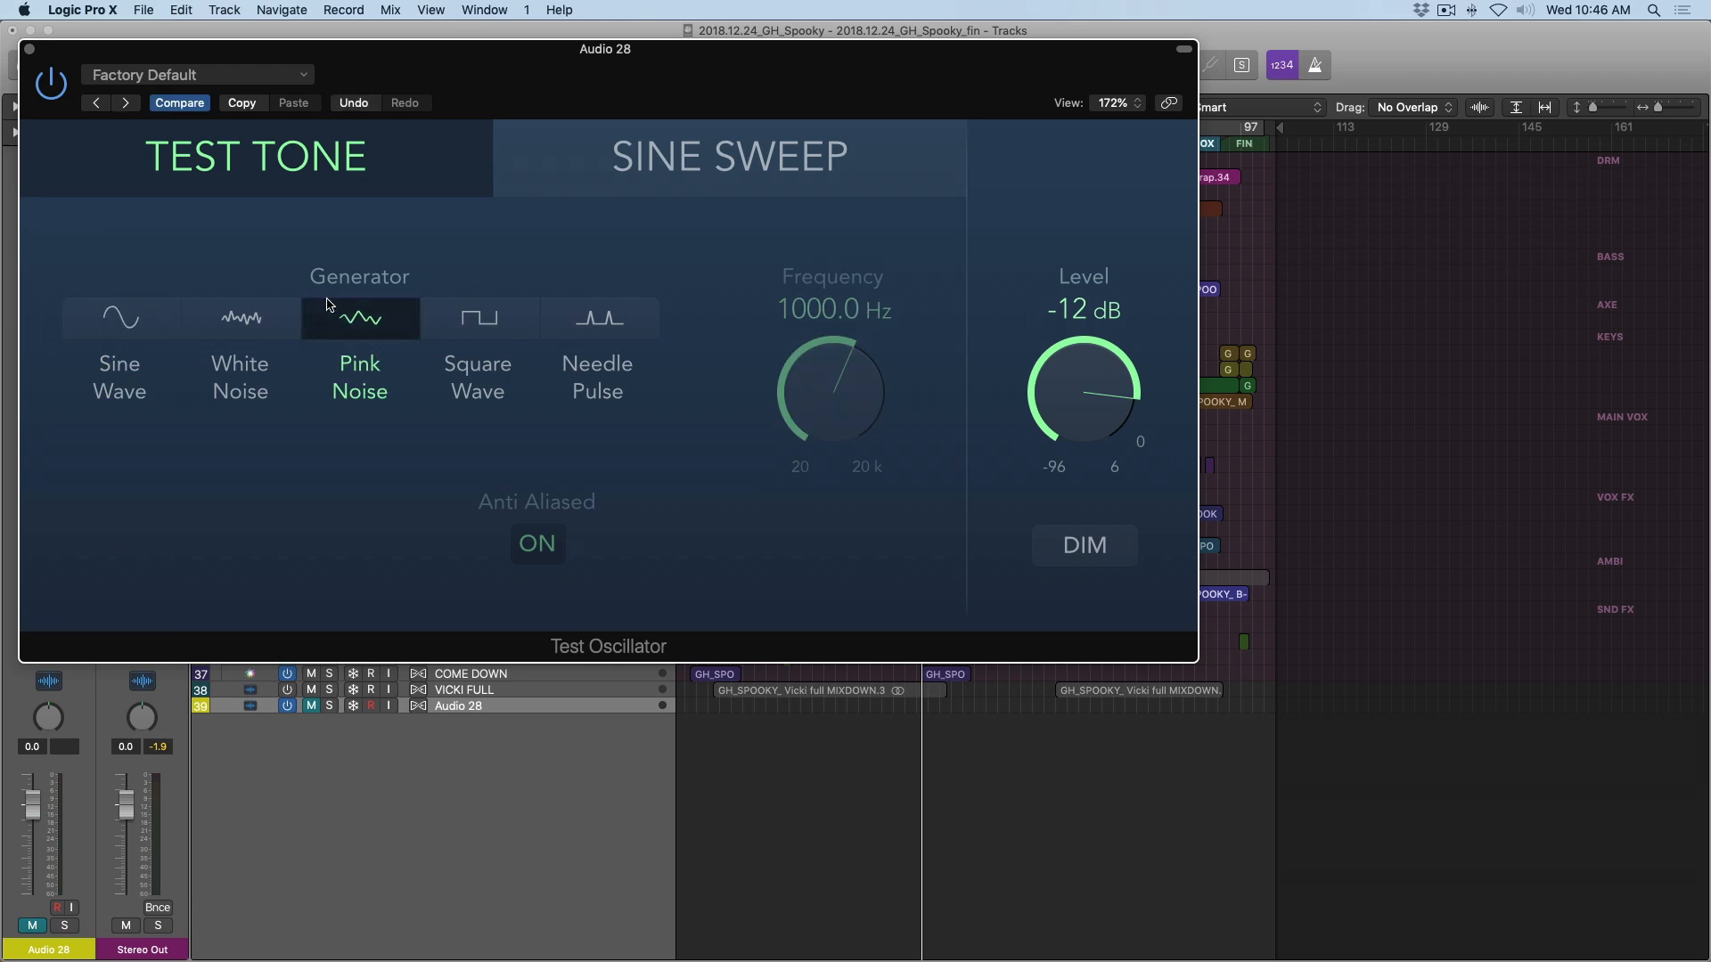
{"action": "left_click_drag", "start_coordinate": [488, 66], "coordinate": [1039, 215]}
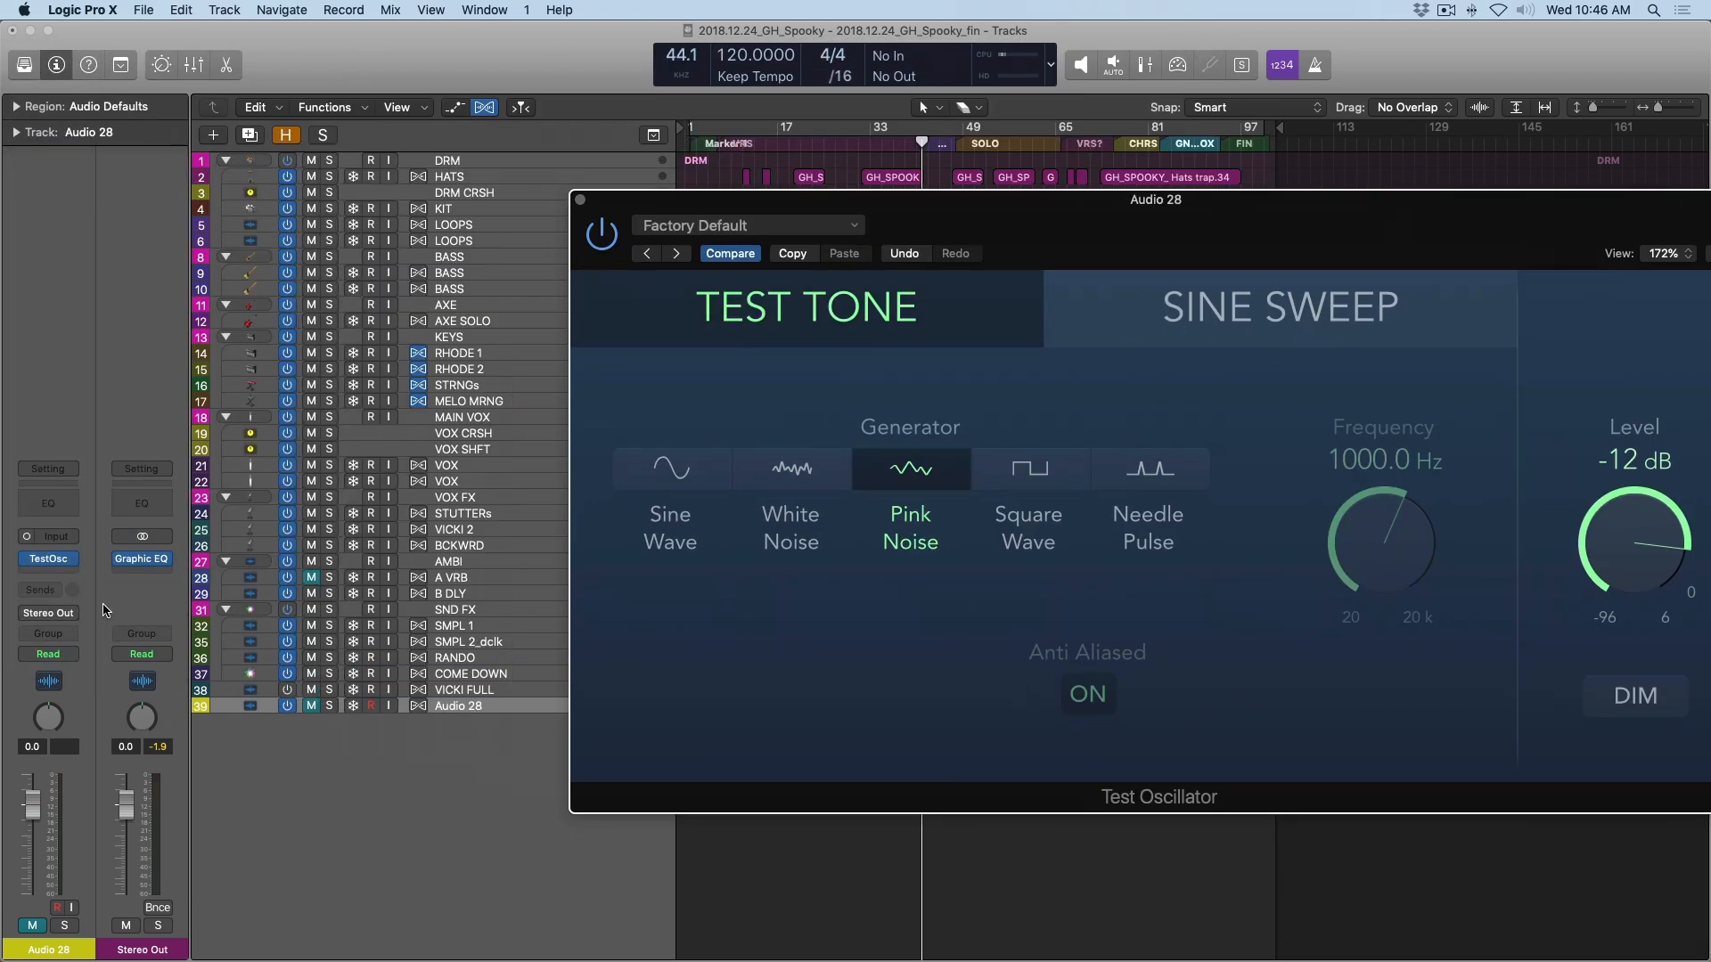
Add a Channel EQ to the muted track, insert a Vintage Graphic EQ before it, and arrange both plug-in windows for viewing.
{"action": "left_click", "coordinate": [49, 503]}
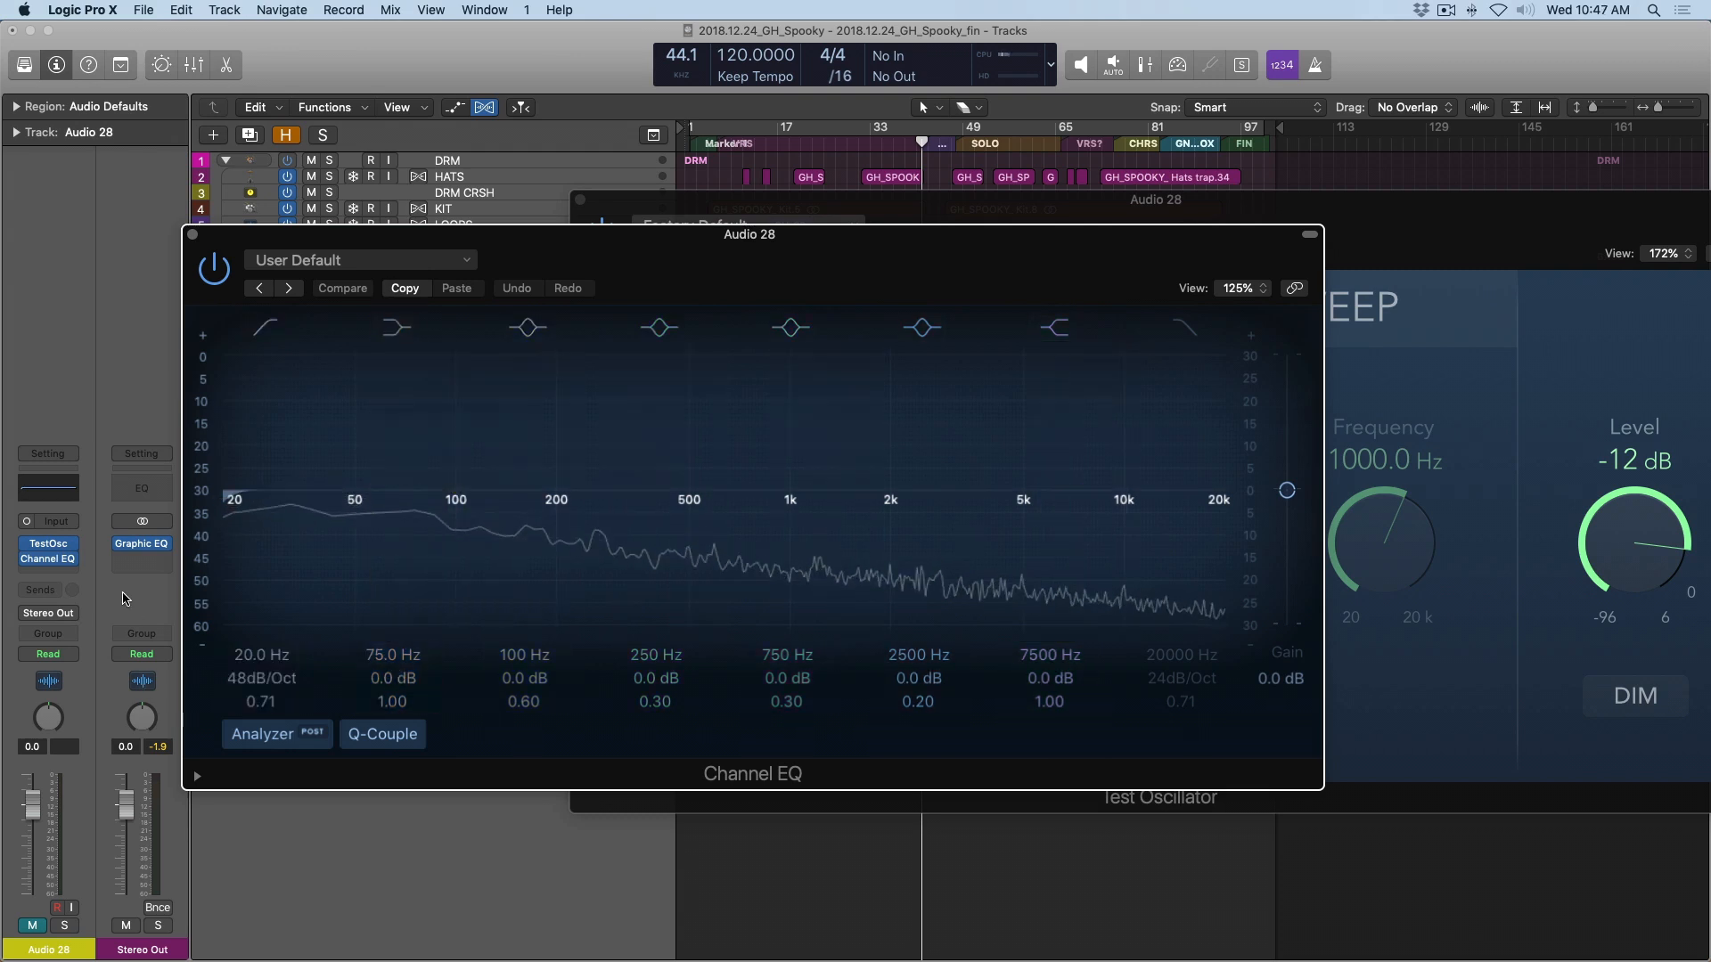
{"action": "left_click", "coordinate": [45, 561]}
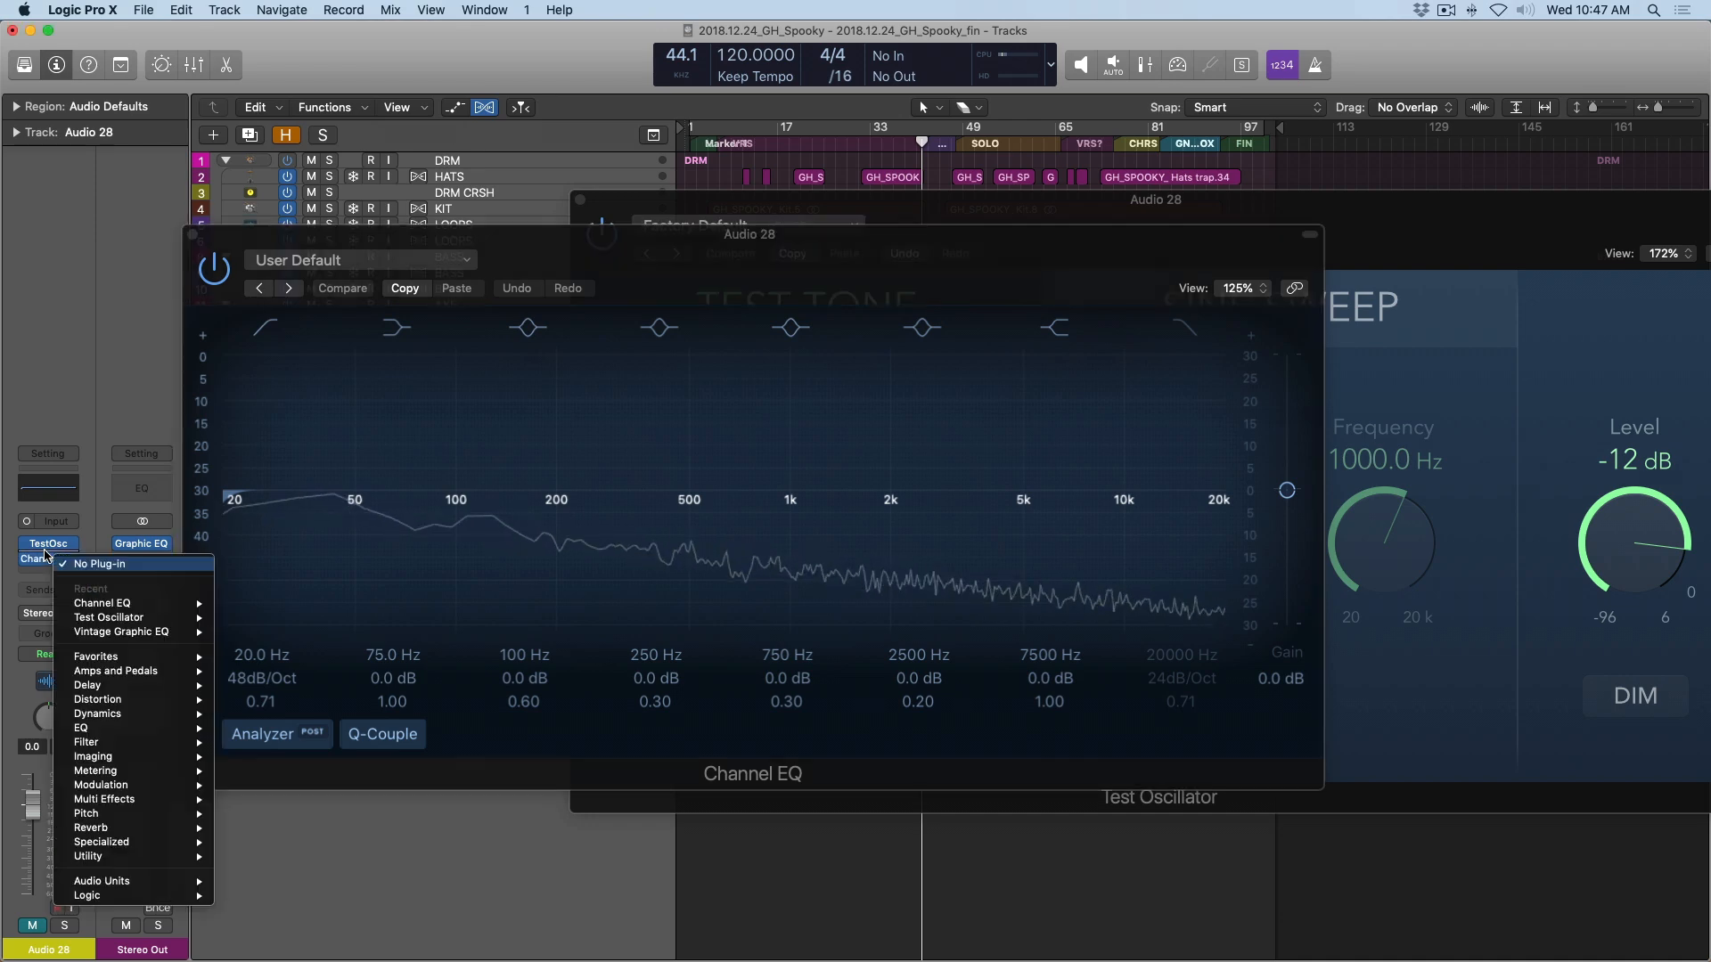
{"action": "left_click", "coordinate": [100, 632]}
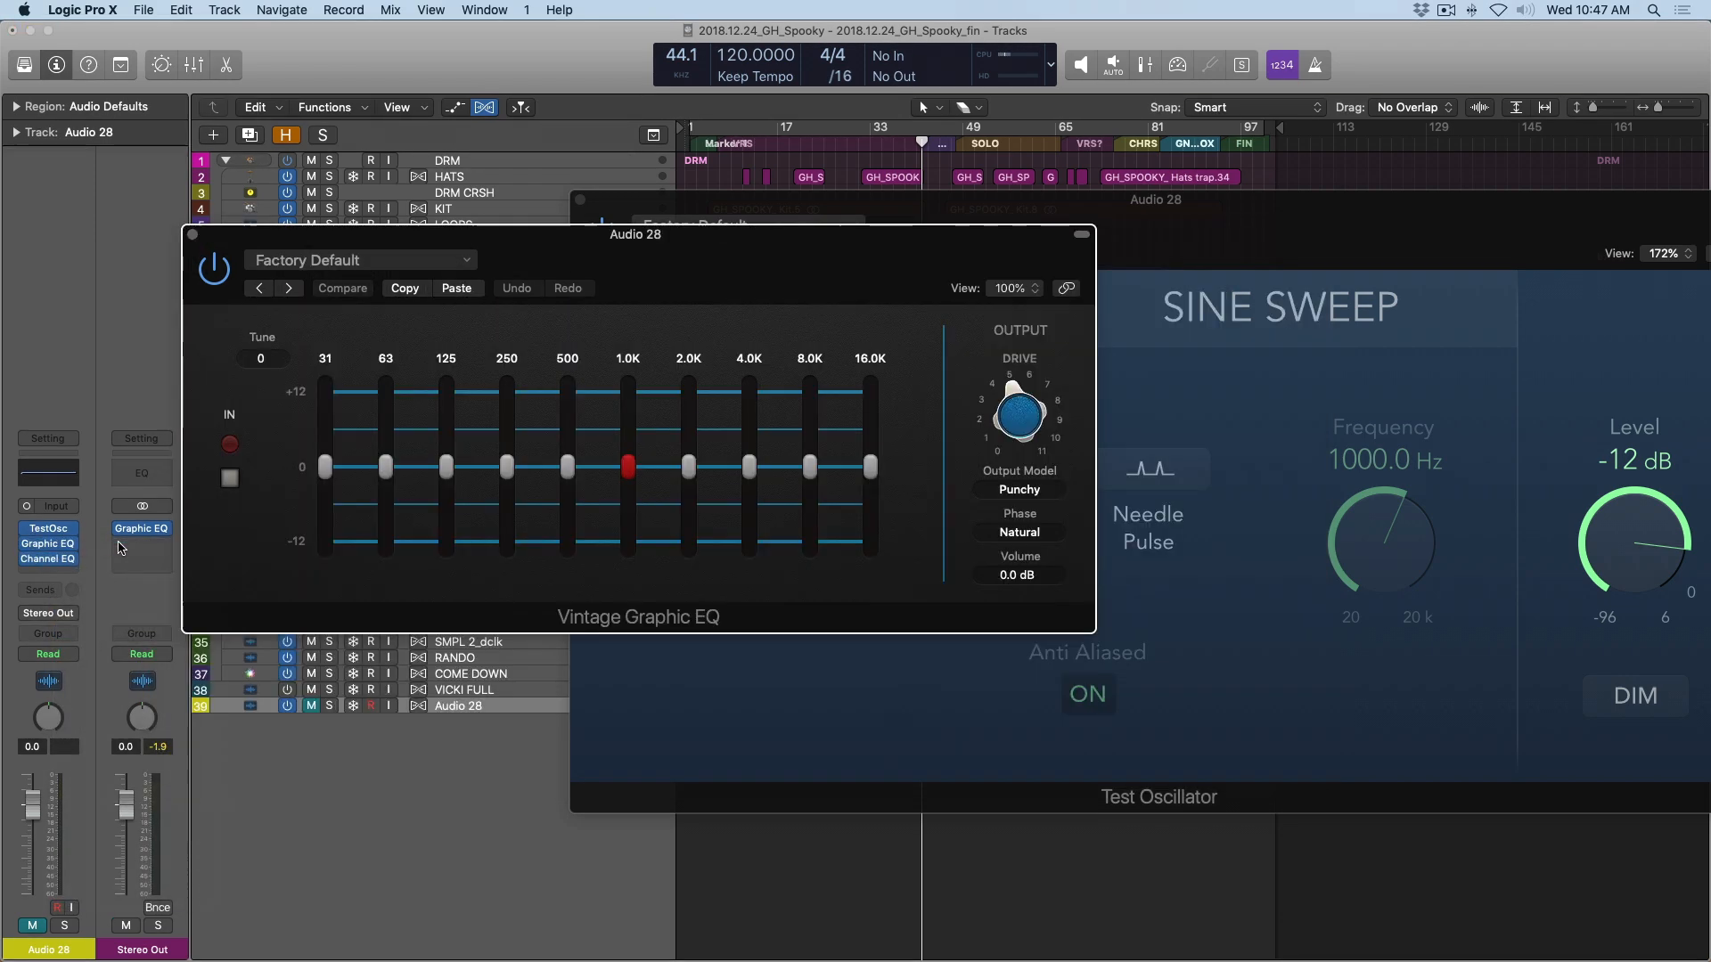
{"action": "left_click", "coordinate": [43, 565]}
{"action": "left_click_drag", "start_coordinate": [461, 73], "coordinate": [918, 601]}
{"action": "left_click", "coordinate": [712, 312]}
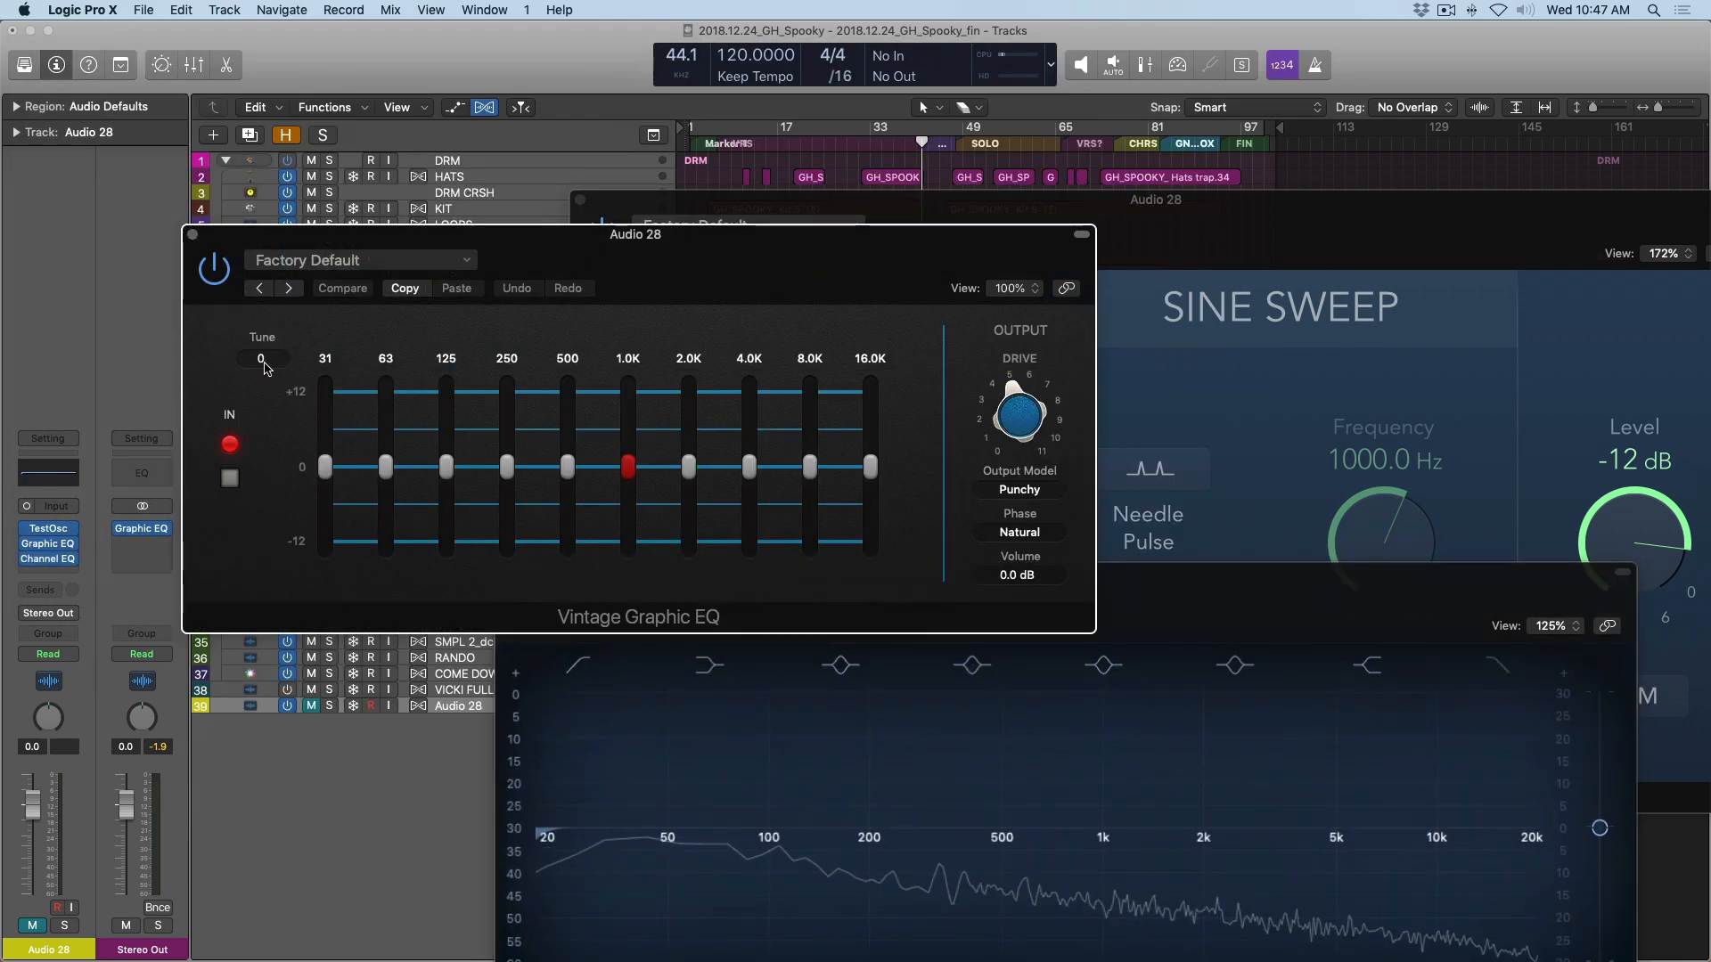
Set the test track's Vintage Graphic EQ Tune to +12 and raise its 32.0K band to +12 dB beside the Channel EQ analyzer.
{"action": "left_click_drag", "start_coordinate": [260, 359], "coordinate": [260, 307]}
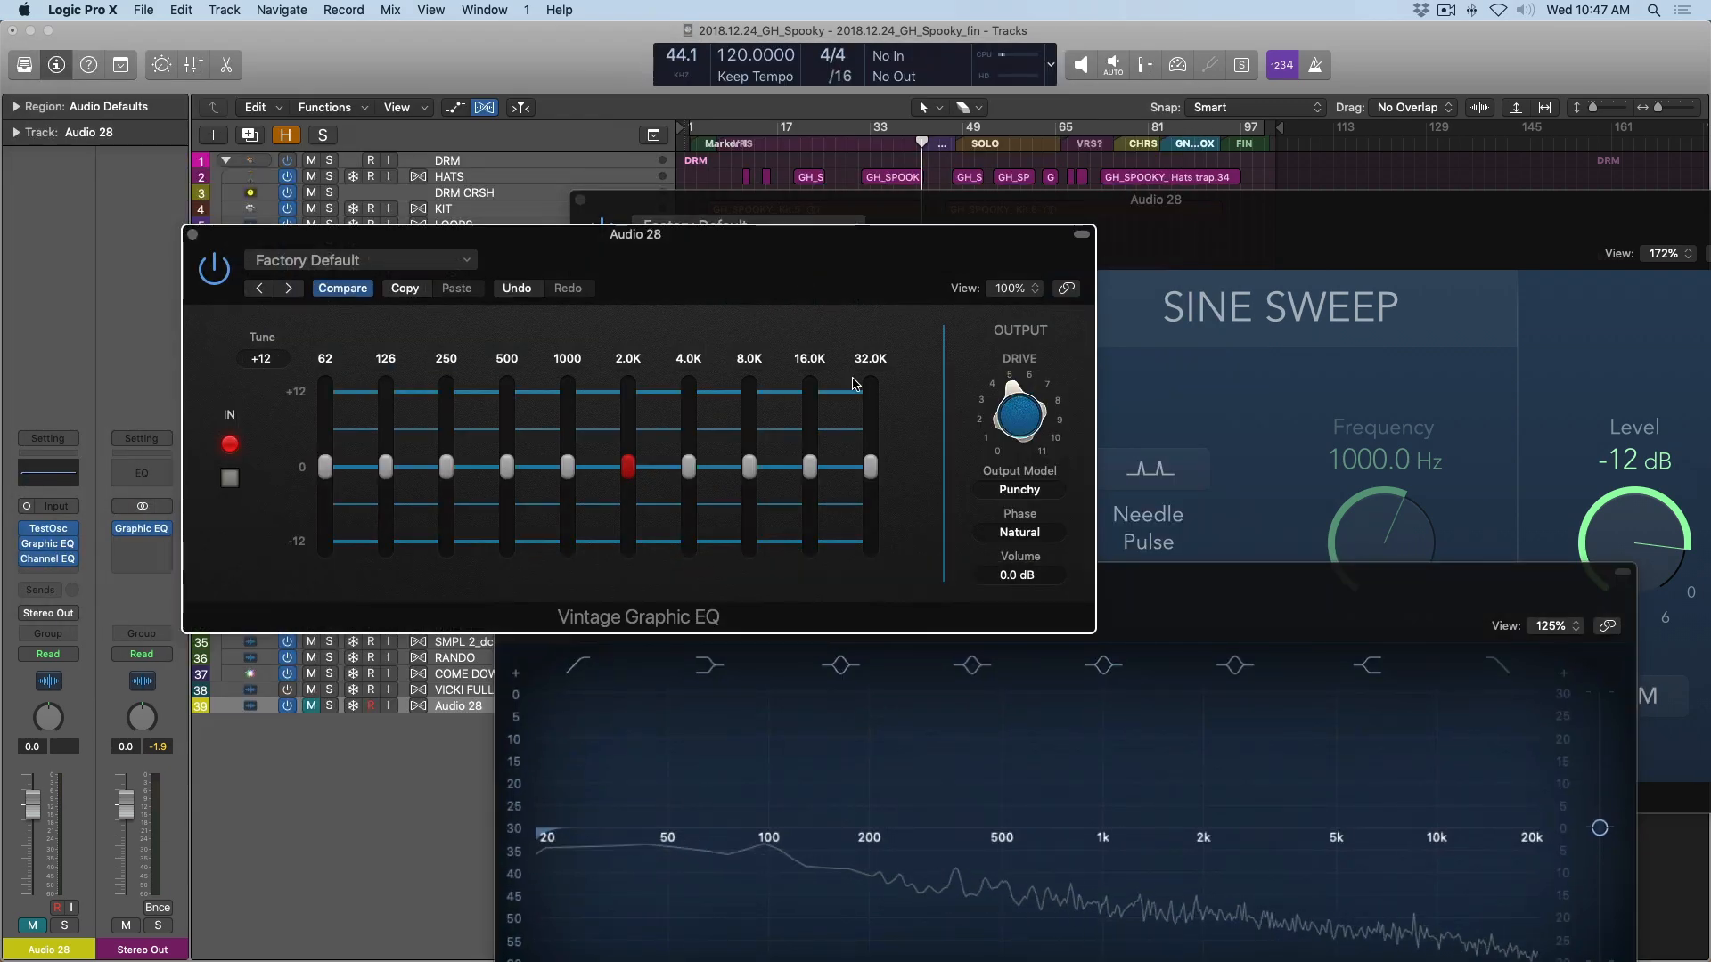
{"action": "left_click_drag", "start_coordinate": [1371, 611], "coordinate": [1406, 404]}
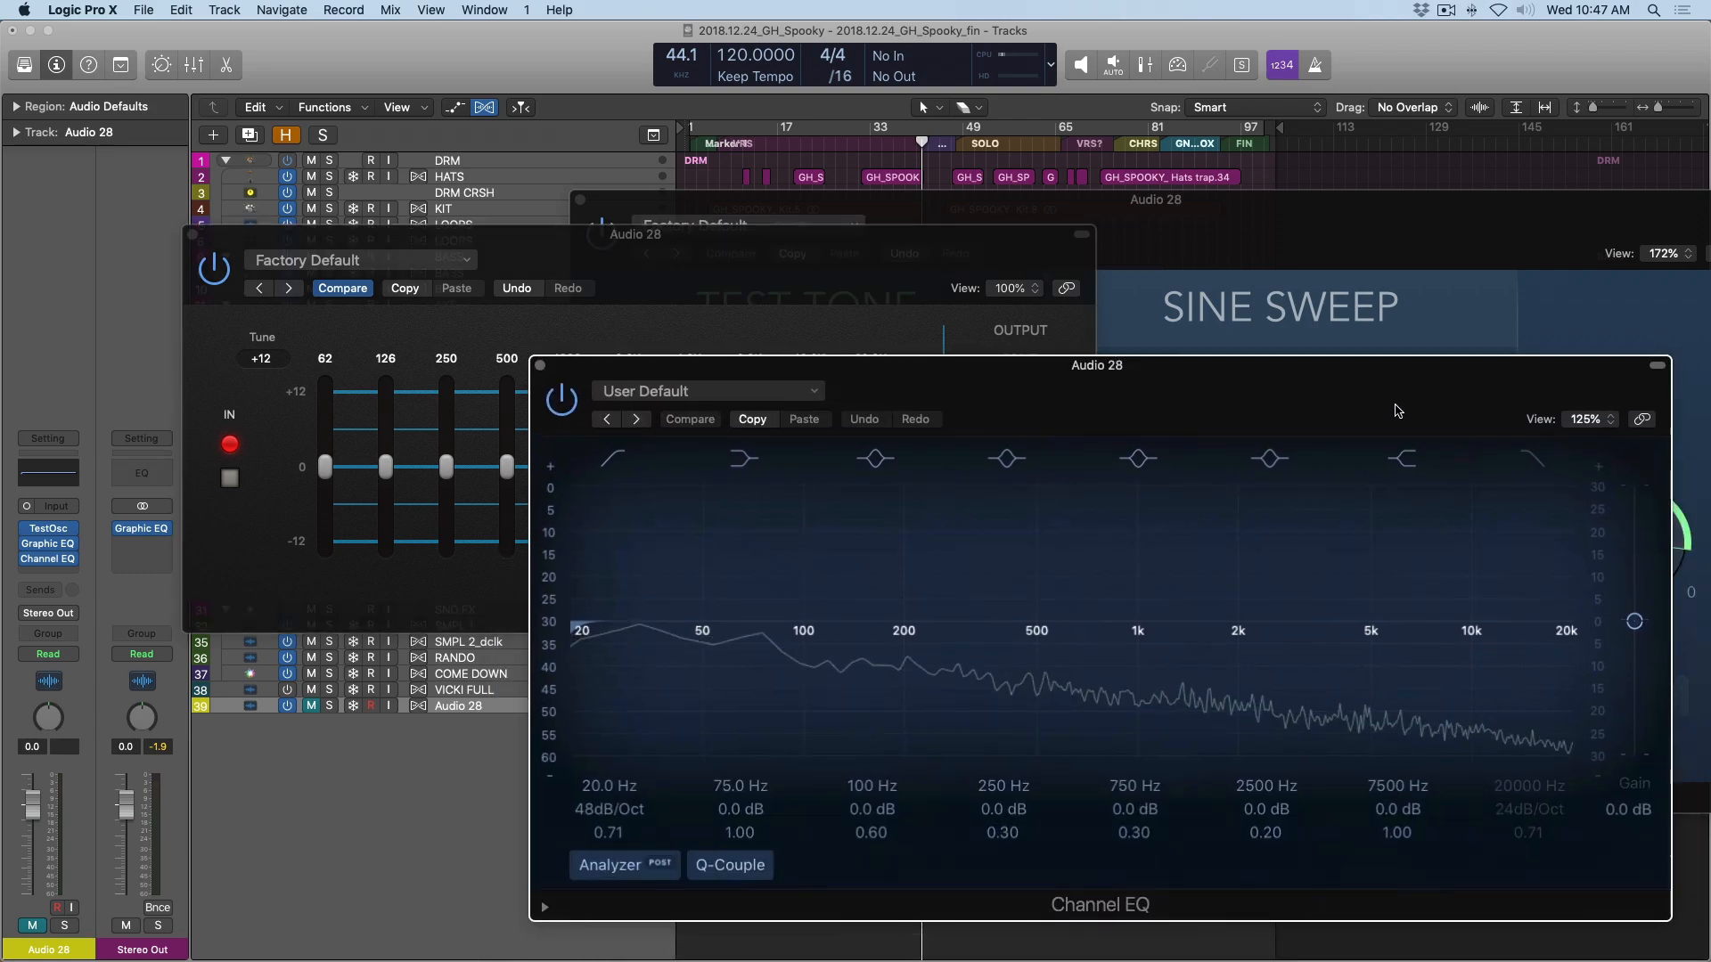
{"action": "left_click_drag", "start_coordinate": [912, 301], "coordinate": [822, 201]}
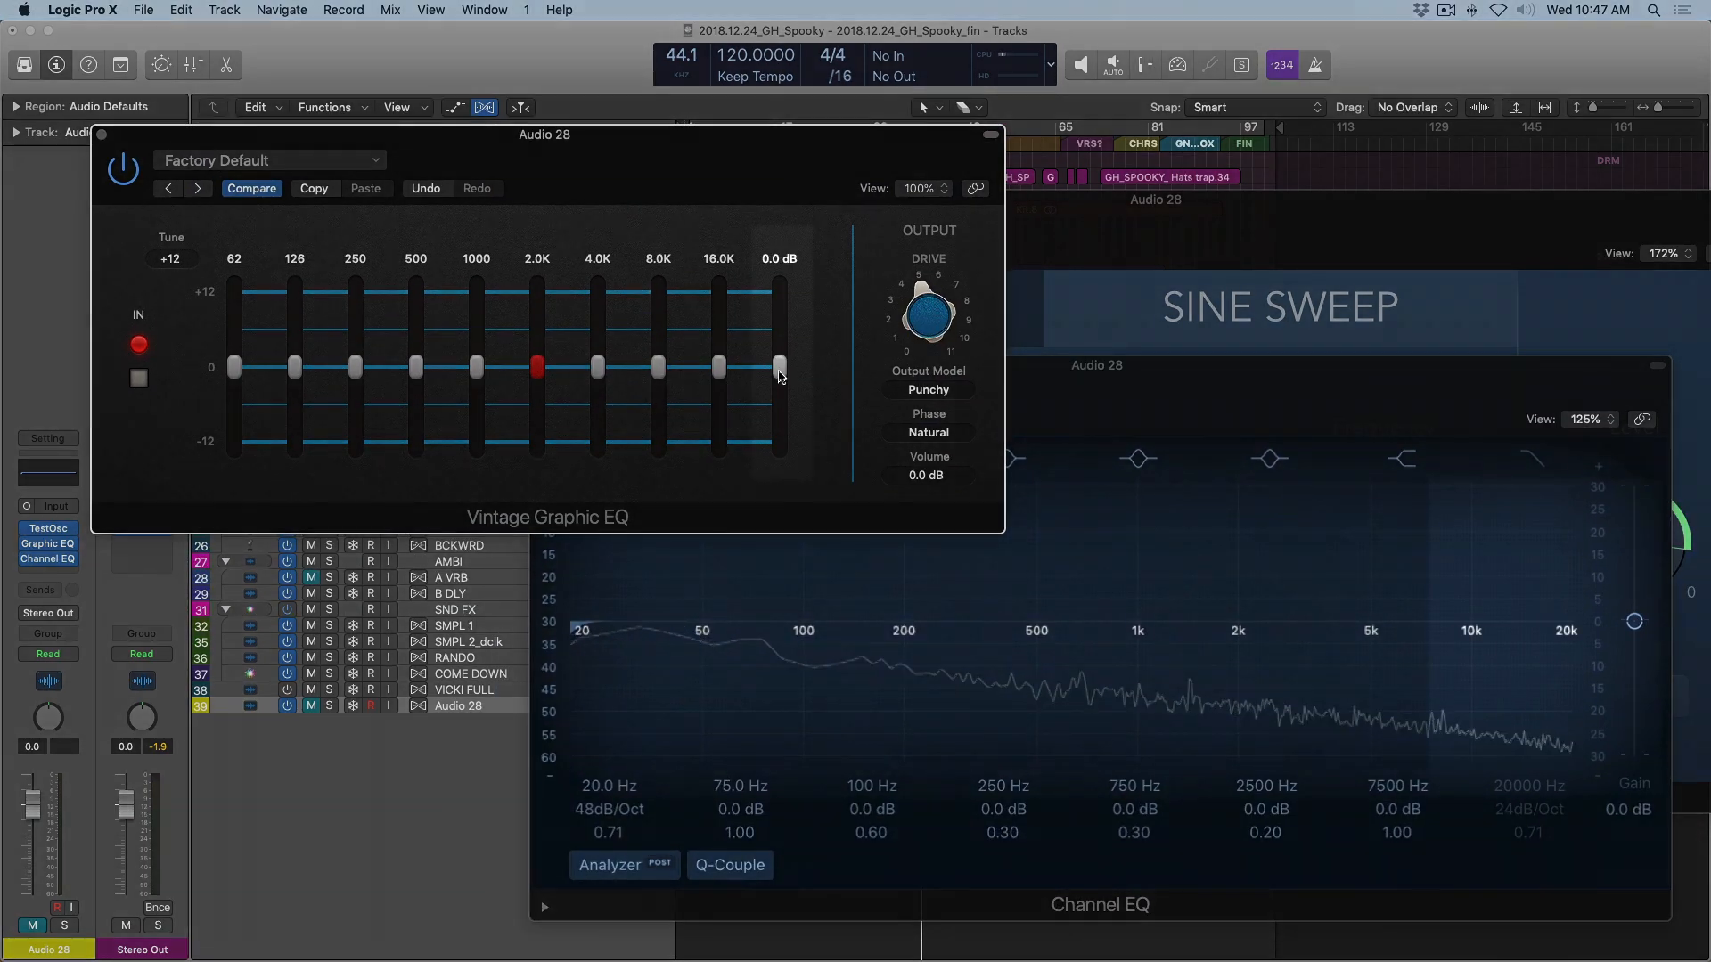
{"action": "left_click_drag", "start_coordinate": [779, 375], "coordinate": [778, 288]}
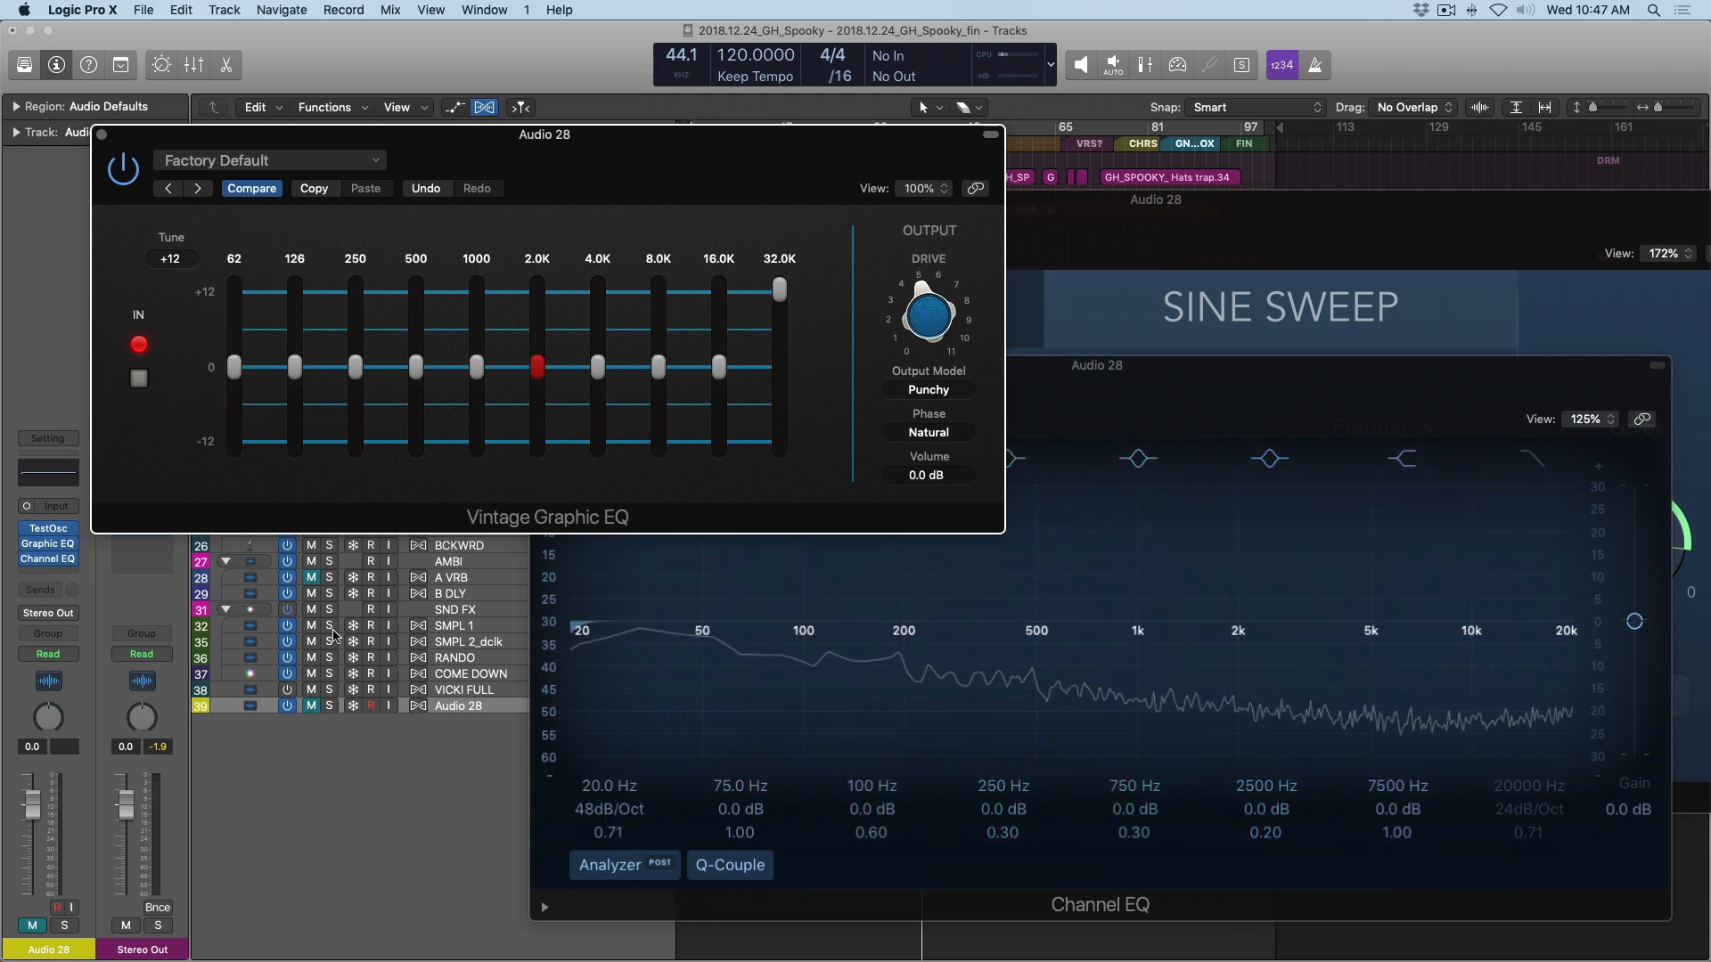
Reset the 32.0K band of the test track's Vintage Graphic EQ to 0.0 dB.
{"action": "left_click", "coordinate": [62, 559]}
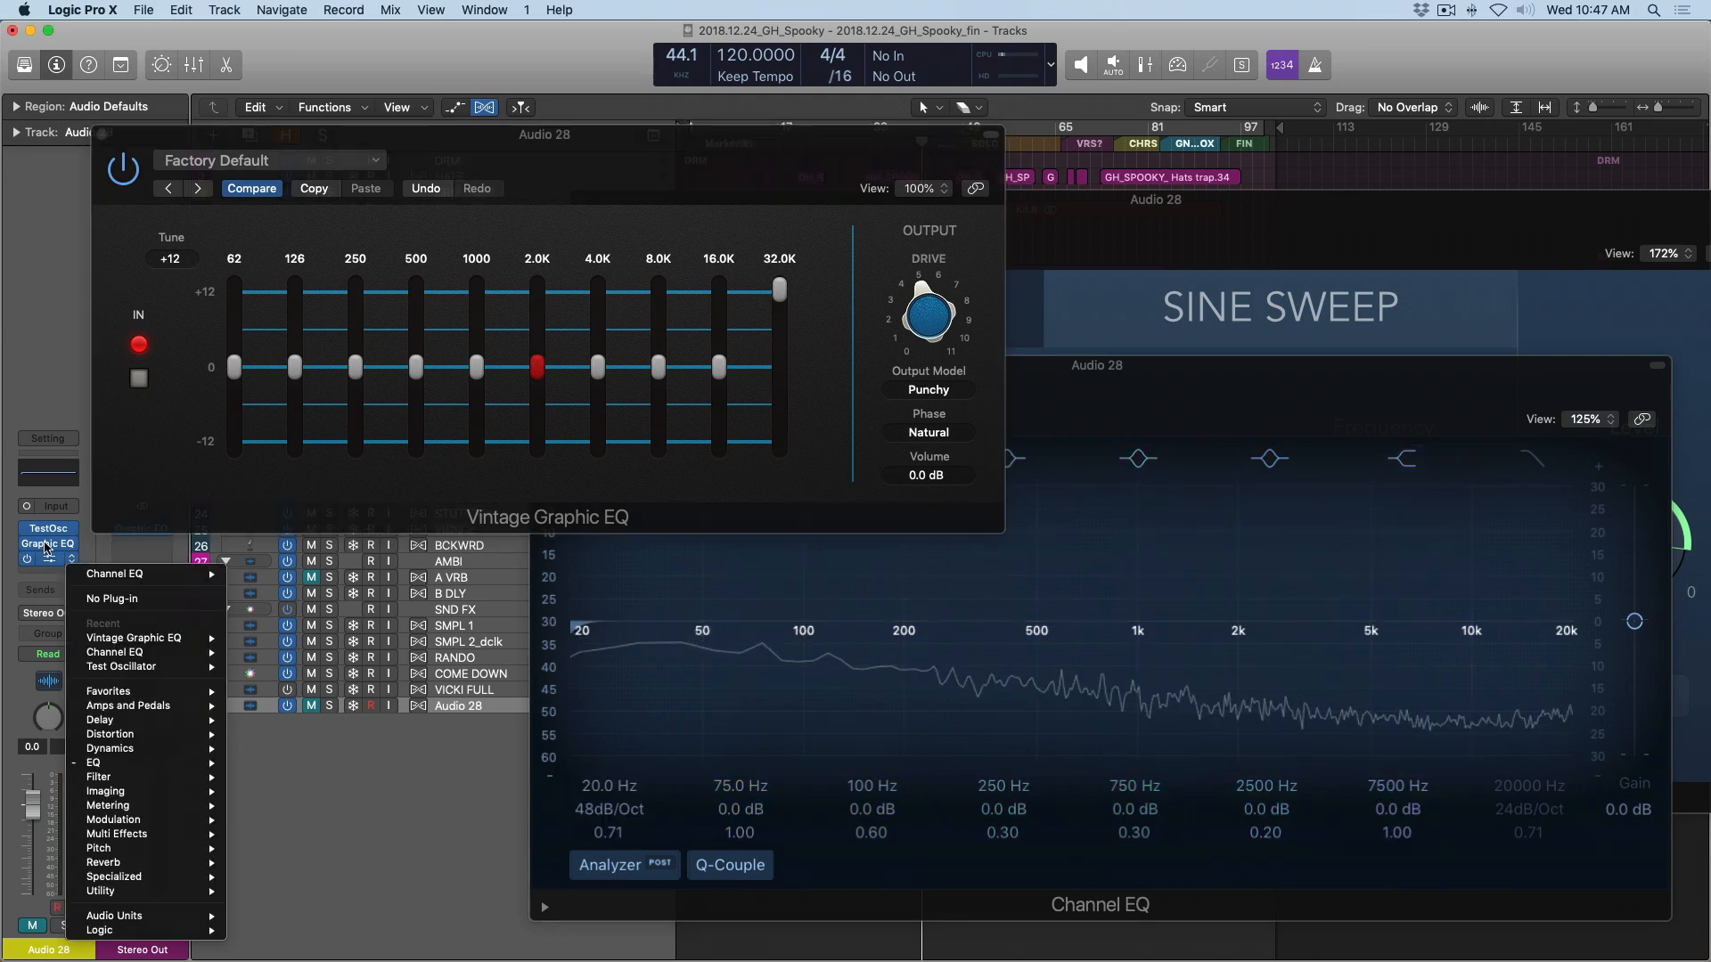
{"action": "left_click", "coordinate": [212, 359]}
{"action": "left_click_drag", "start_coordinate": [786, 290], "coordinate": [787, 290]}
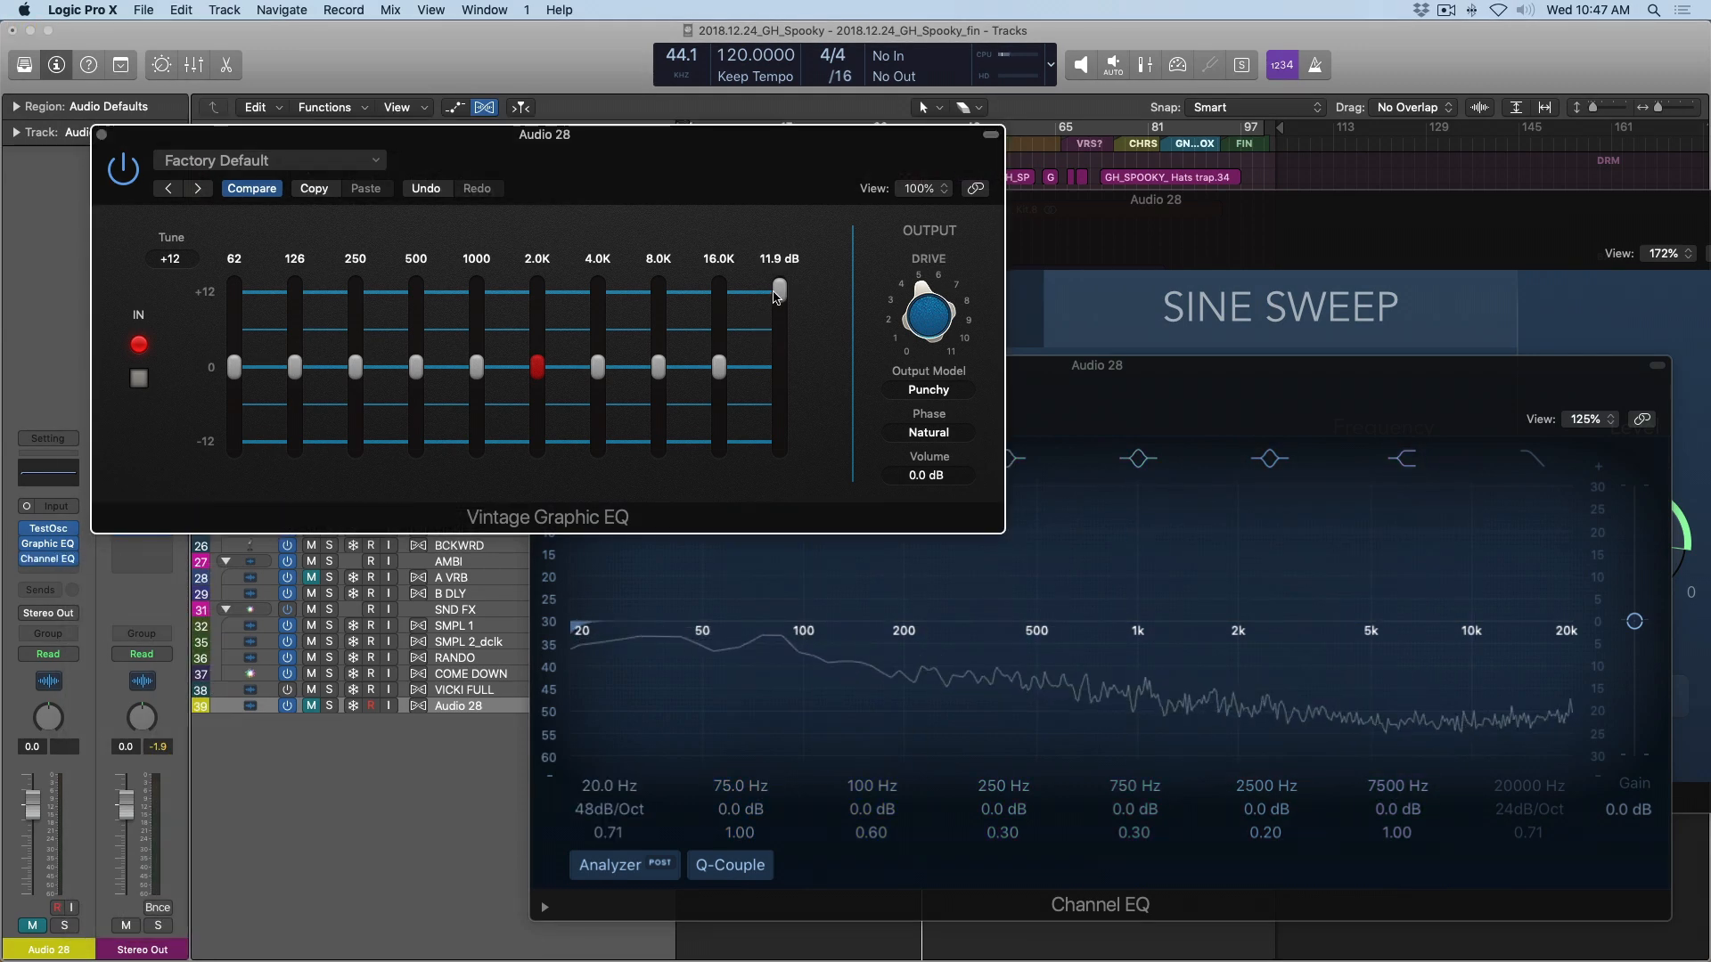
{"action": "left_click", "coordinate": [779, 291], "text": "alt"}
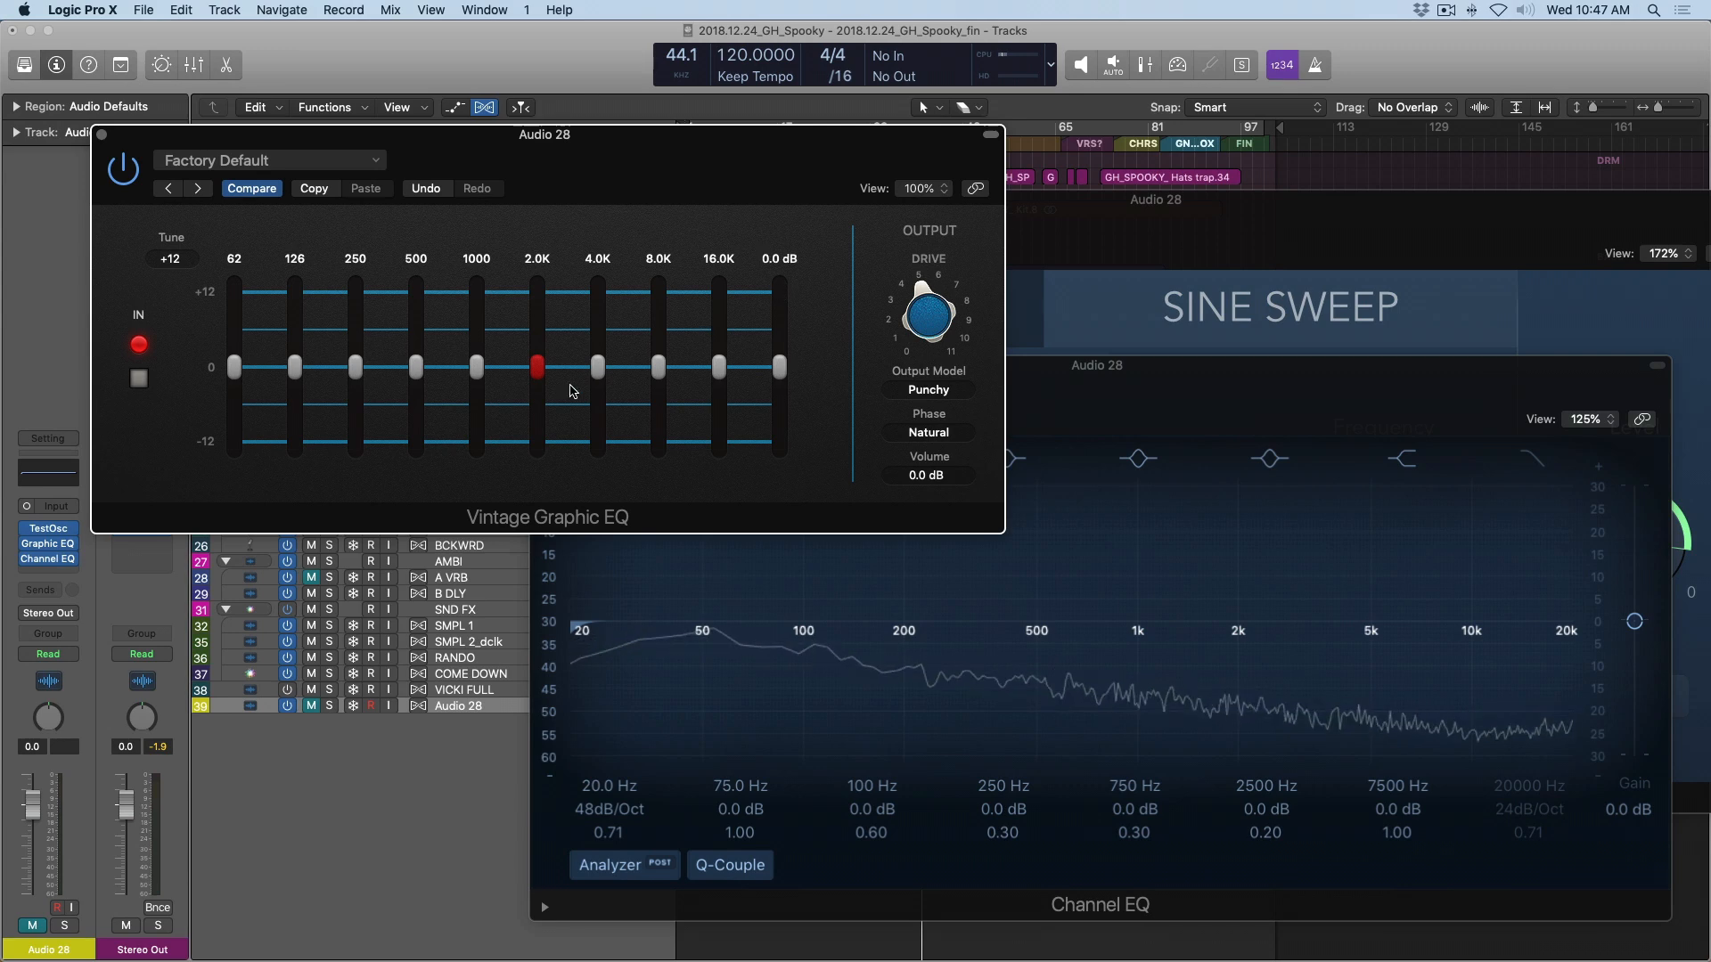
Replace the Channel EQ on the test track with Voxengo's SPAN analyzer, then reposition and enlarge its window.
{"action": "left_click", "coordinate": [73, 559]}
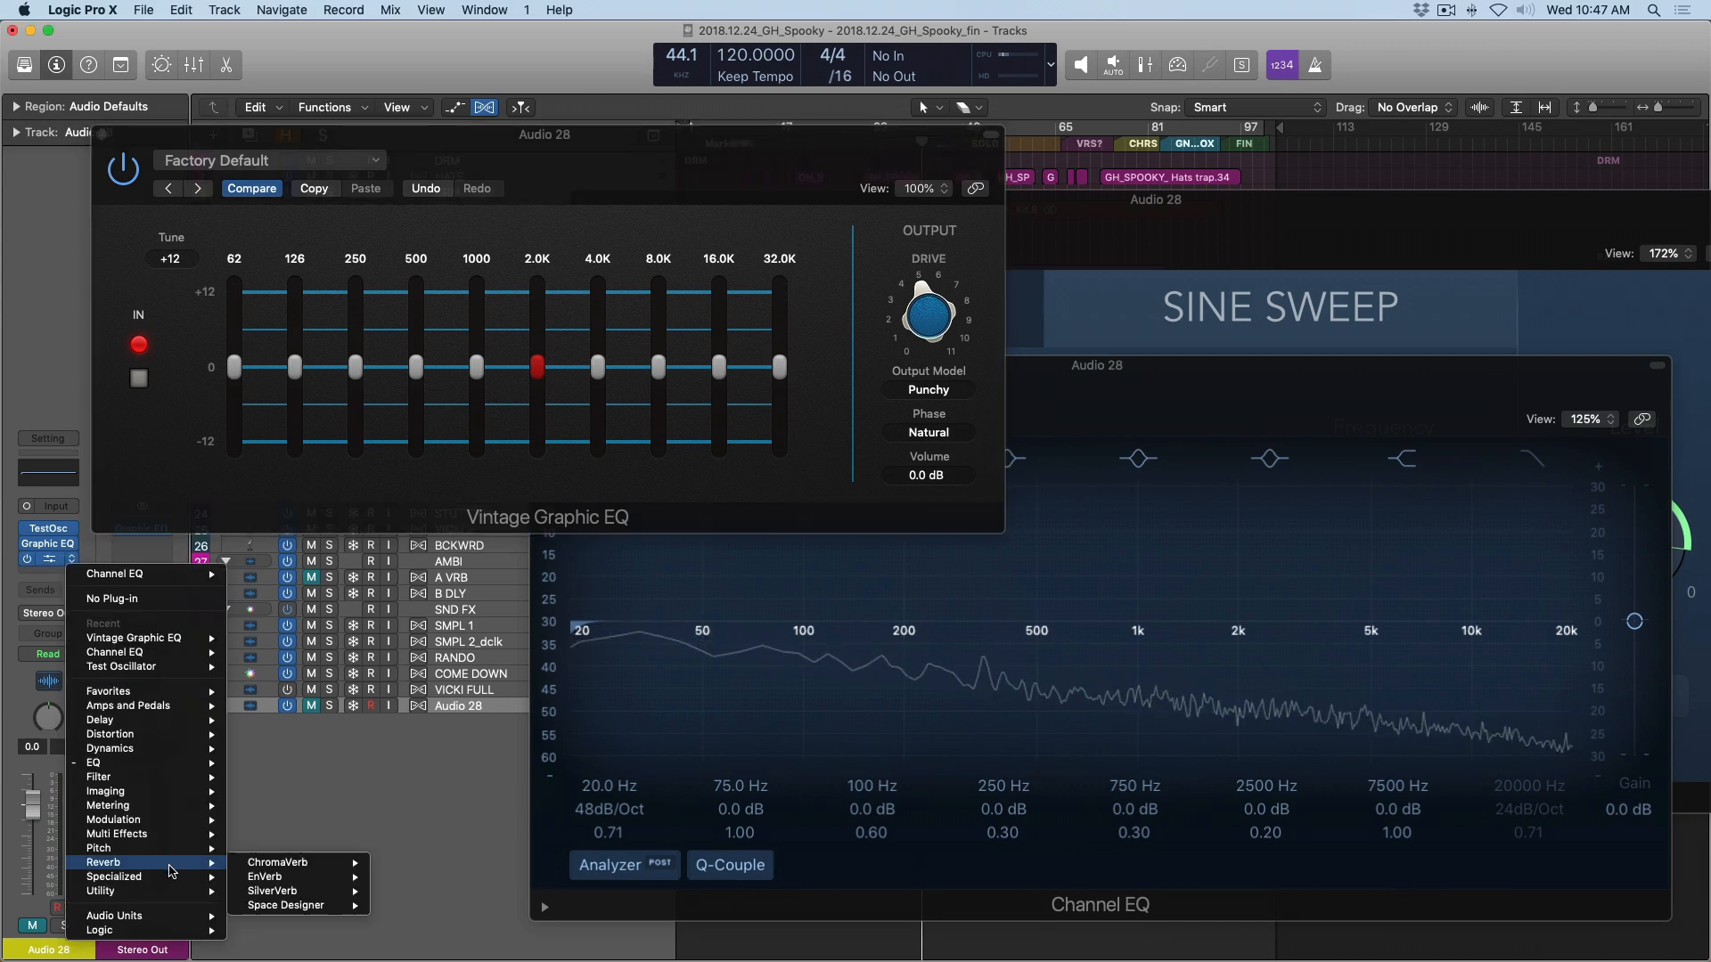
{"action": "mouse_move", "coordinate": [169, 916]}
{"action": "mouse_move", "coordinate": [281, 932]}
{"action": "mouse_move", "coordinate": [267, 903]}
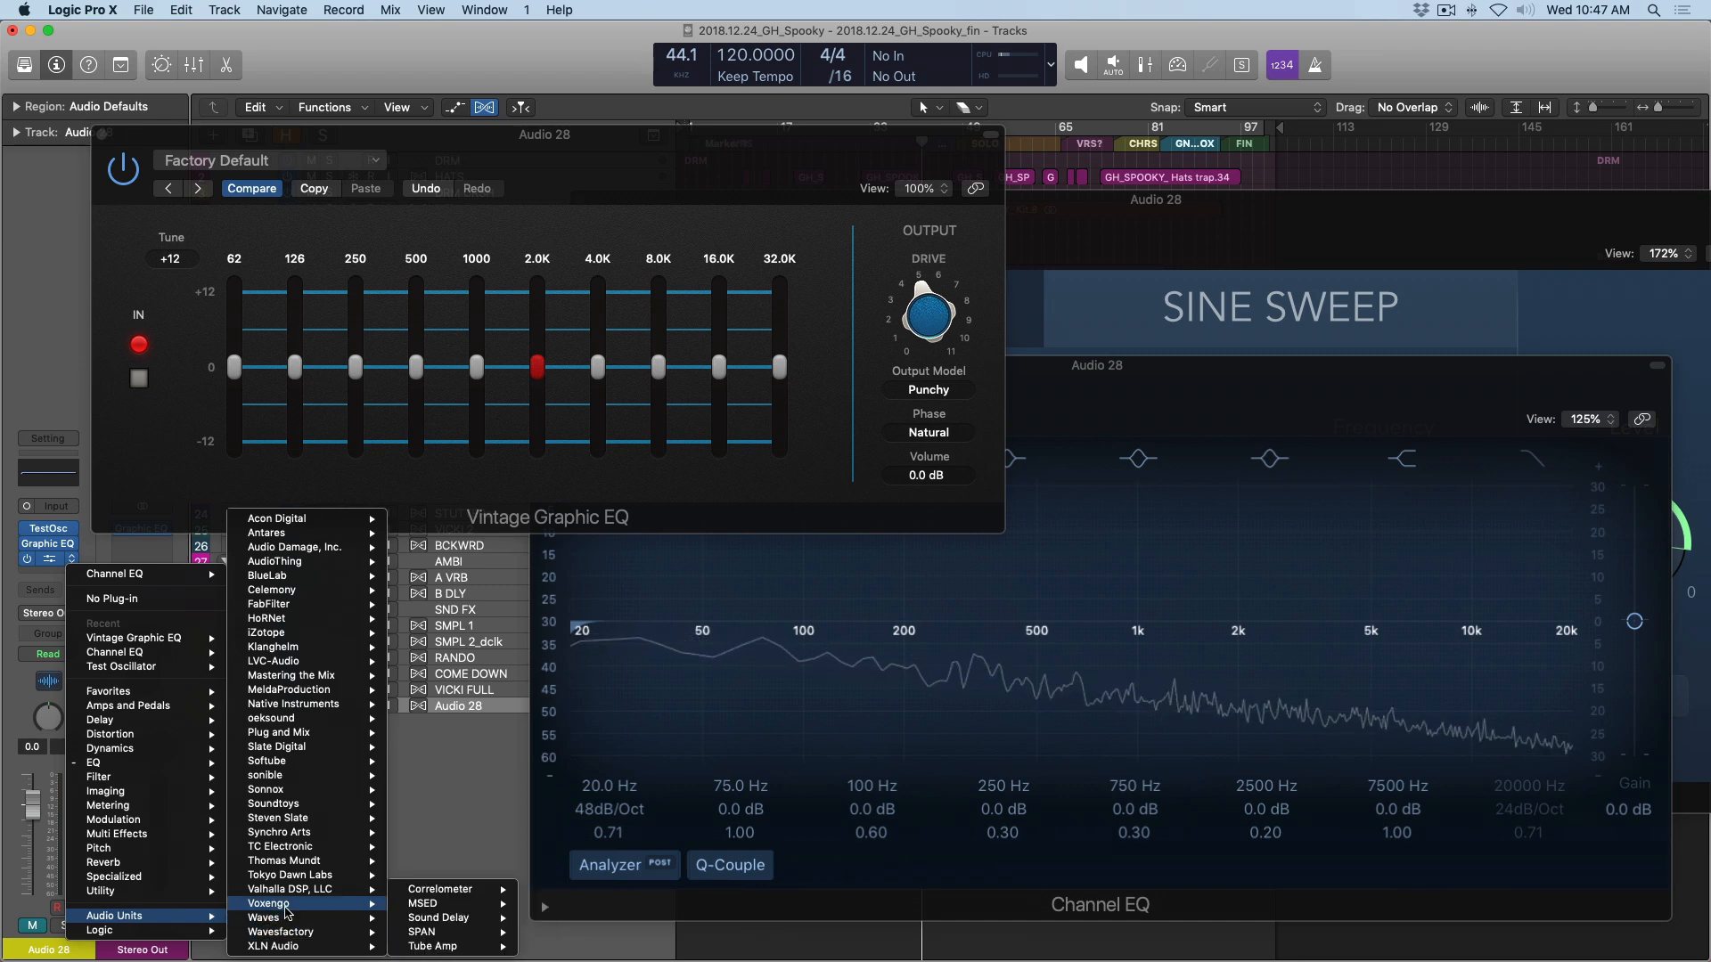
{"action": "left_click", "coordinate": [443, 914]}
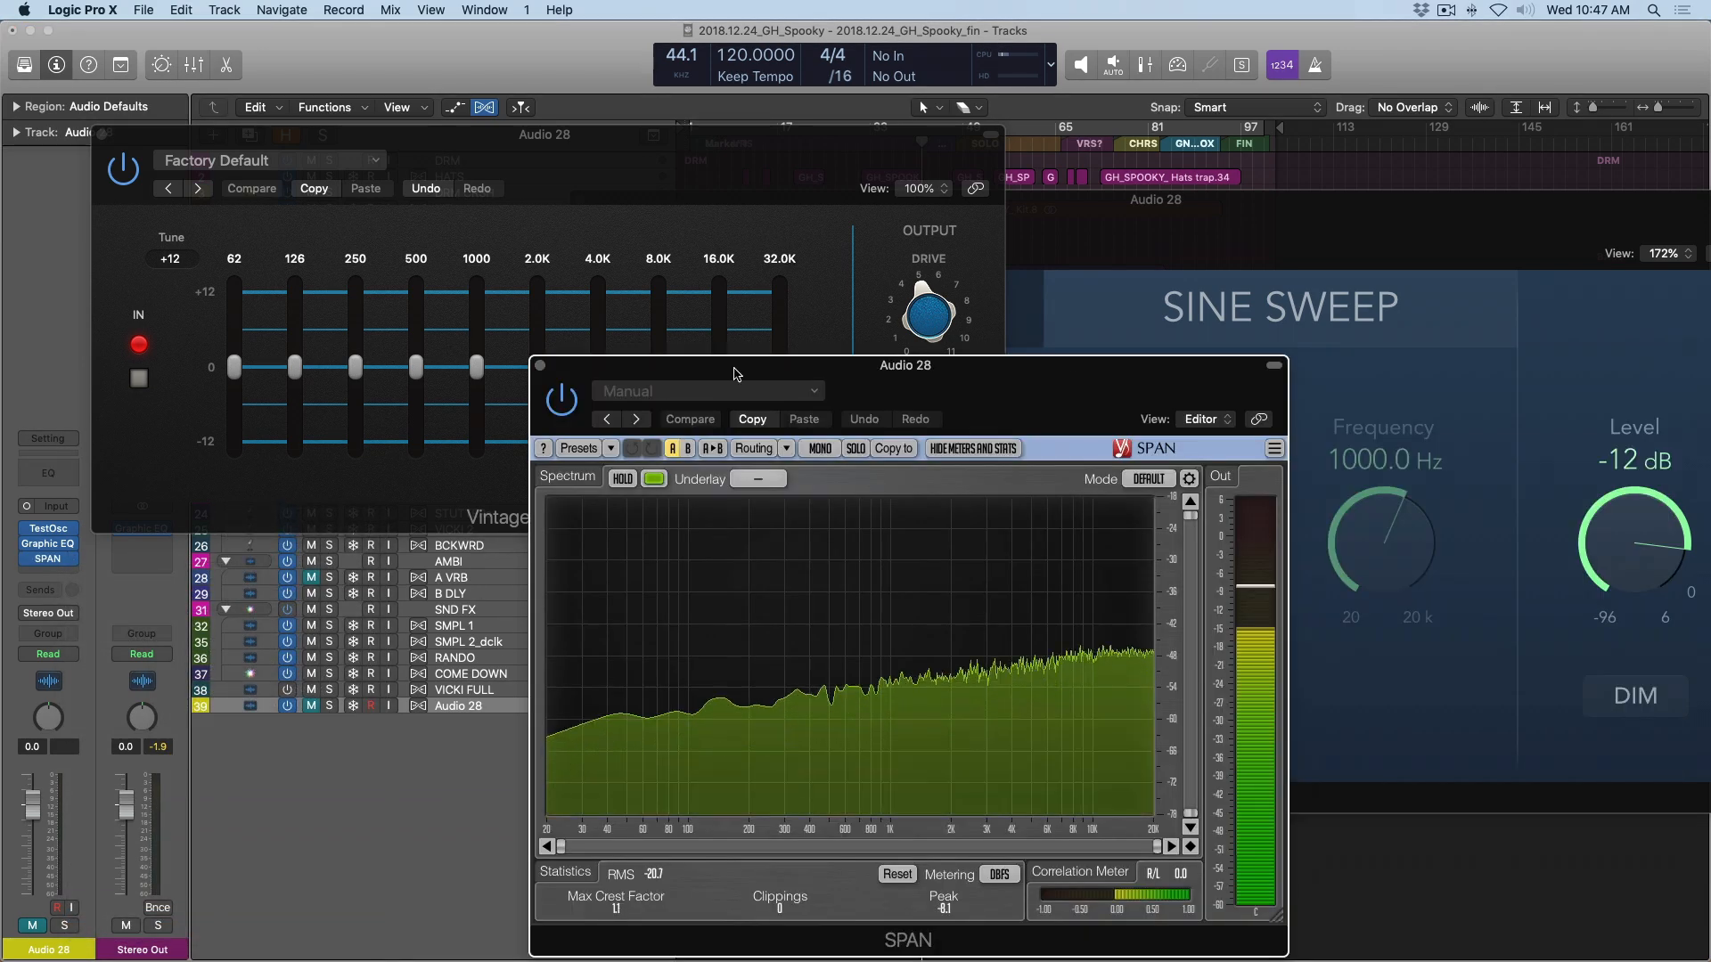
{"action": "left_click_drag", "start_coordinate": [970, 392], "coordinate": [838, 164]}
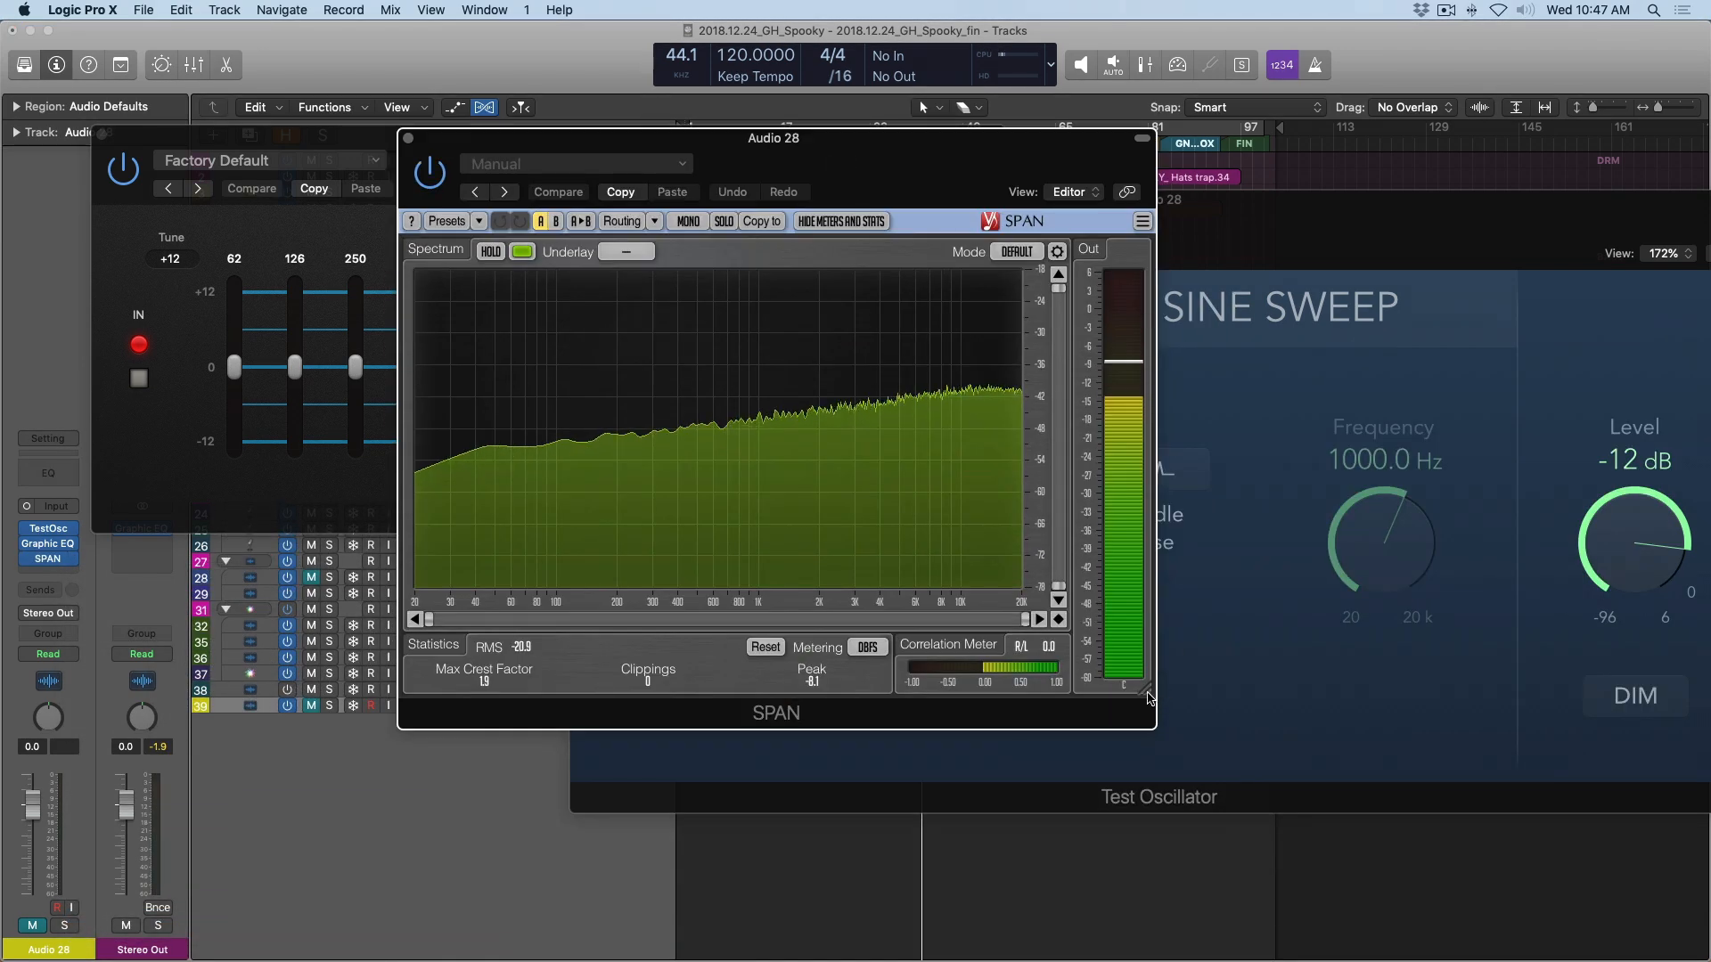
{"action": "left_click_drag", "start_coordinate": [1158, 718], "coordinate": [1565, 923]}
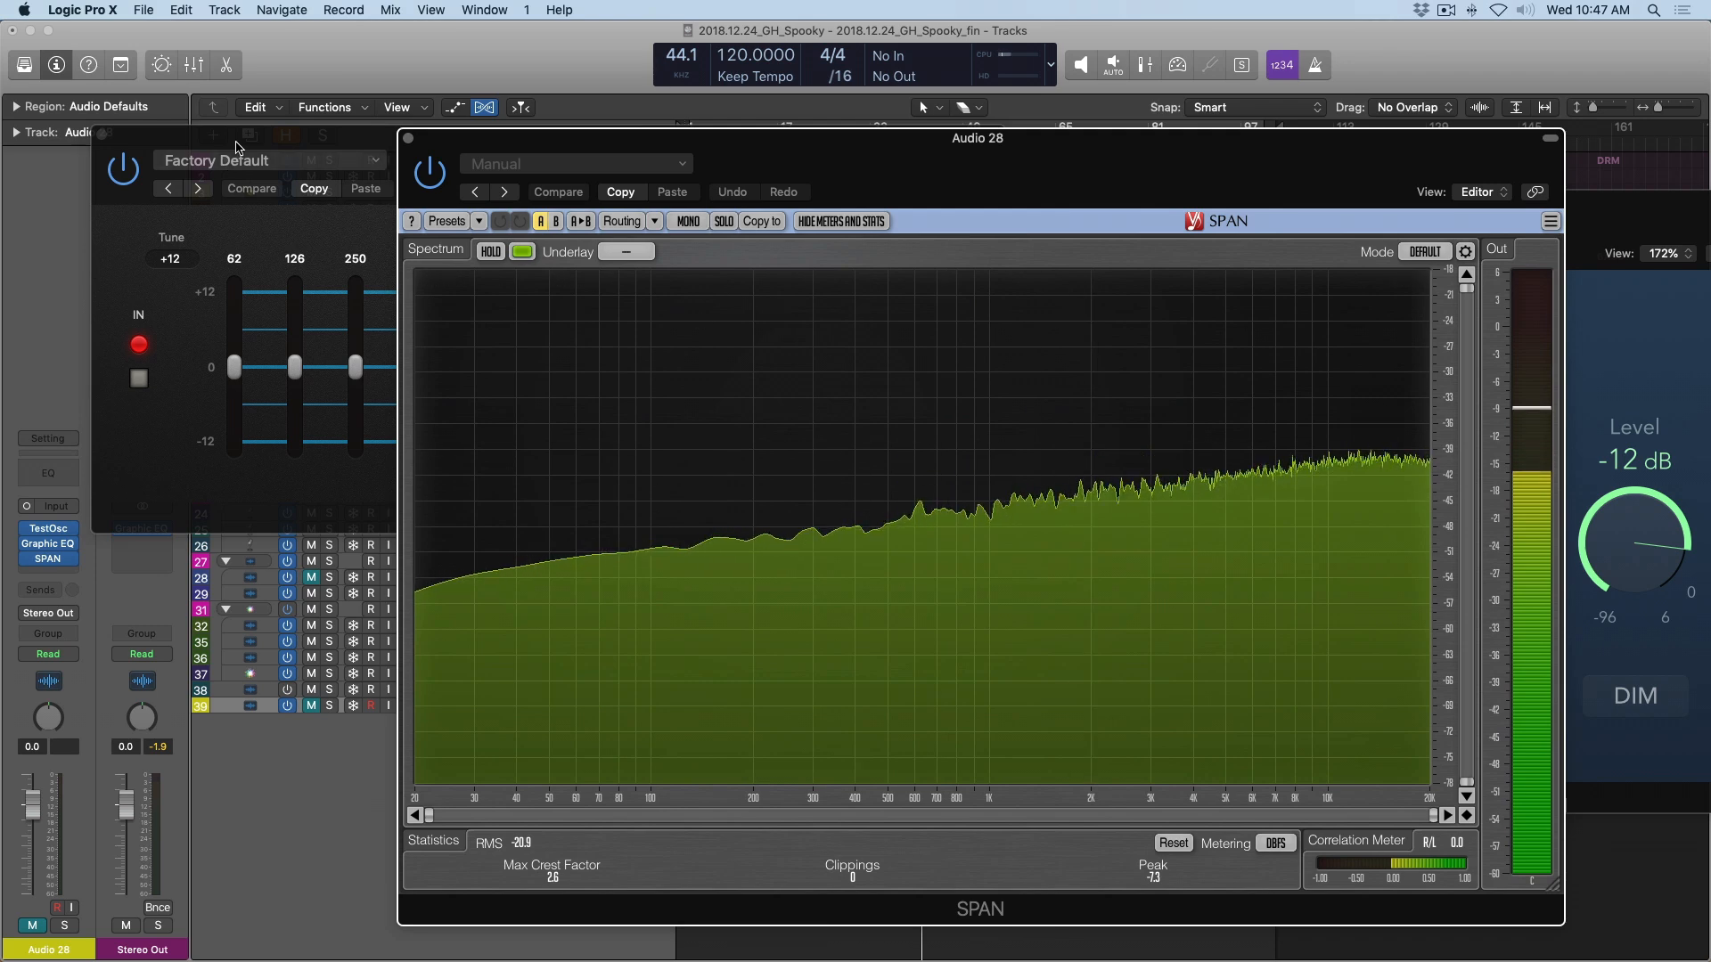
Bring the Vintage Graphic EQ in front of SPAN, keeping the upper spectrum uncovered, and raise its 32.0K band to +12 dB.
{"action": "left_click", "coordinate": [276, 135]}
{"action": "left_click_drag", "start_coordinate": [276, 135], "coordinate": [26, 154]}
{"action": "left_click_drag", "start_coordinate": [530, 386], "coordinate": [535, 207]}
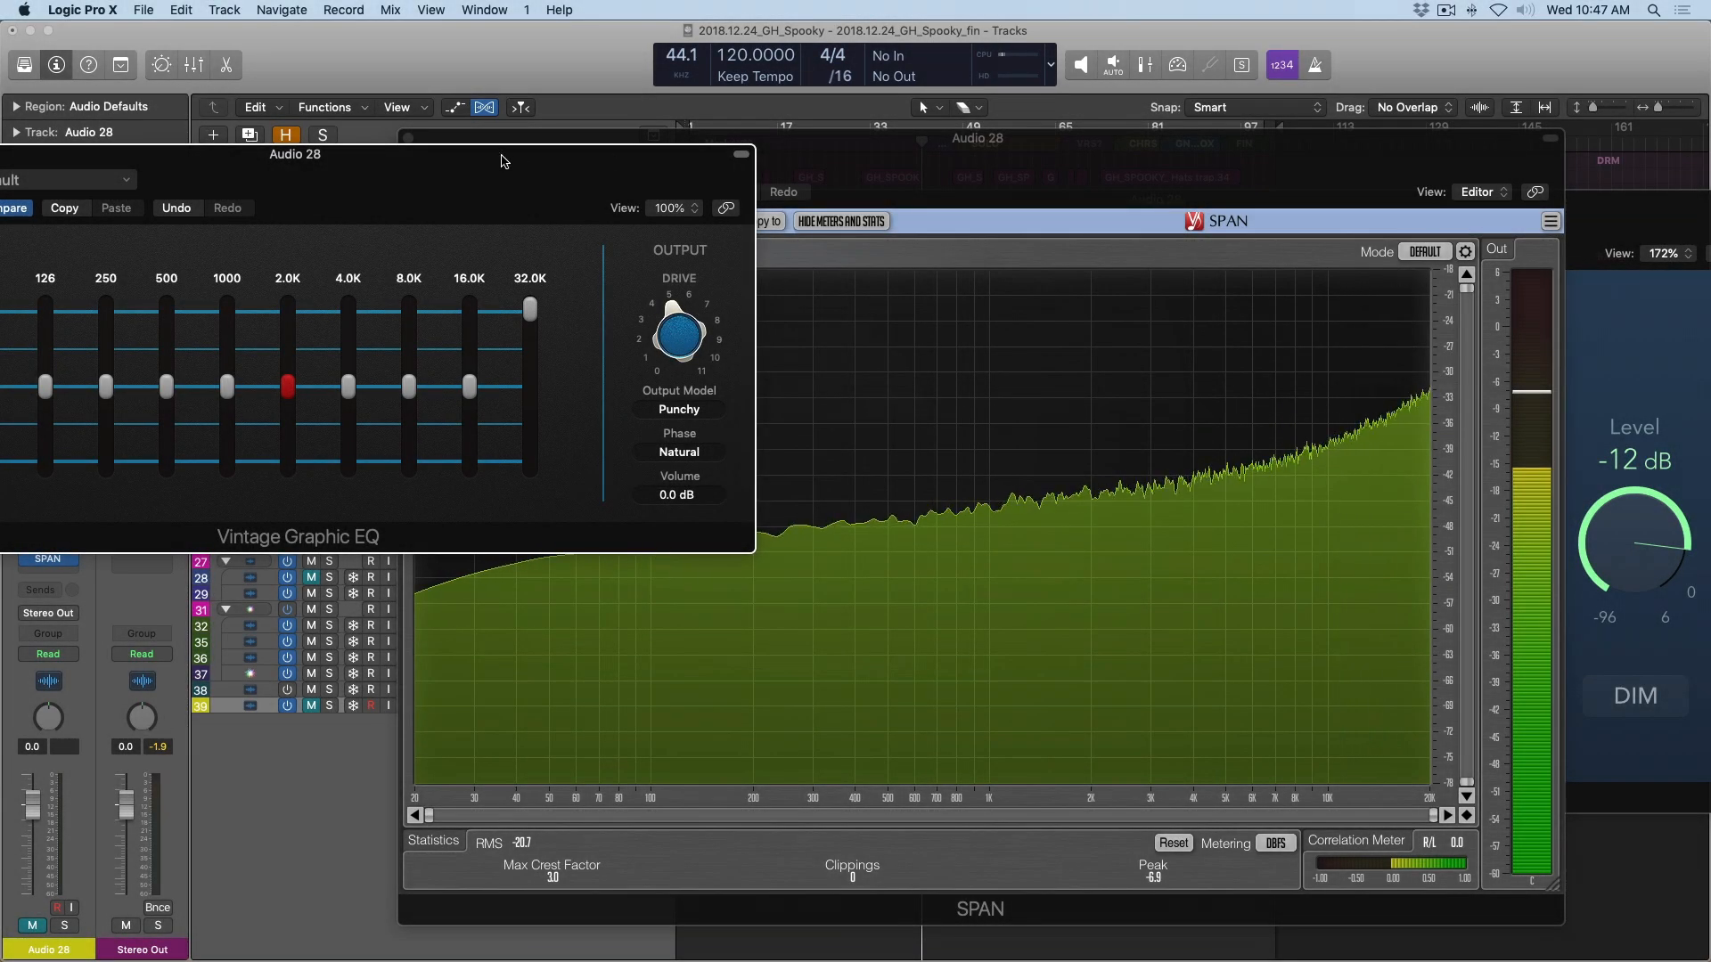
{"action": "left_click_drag", "start_coordinate": [503, 162], "coordinate": [783, 163]}
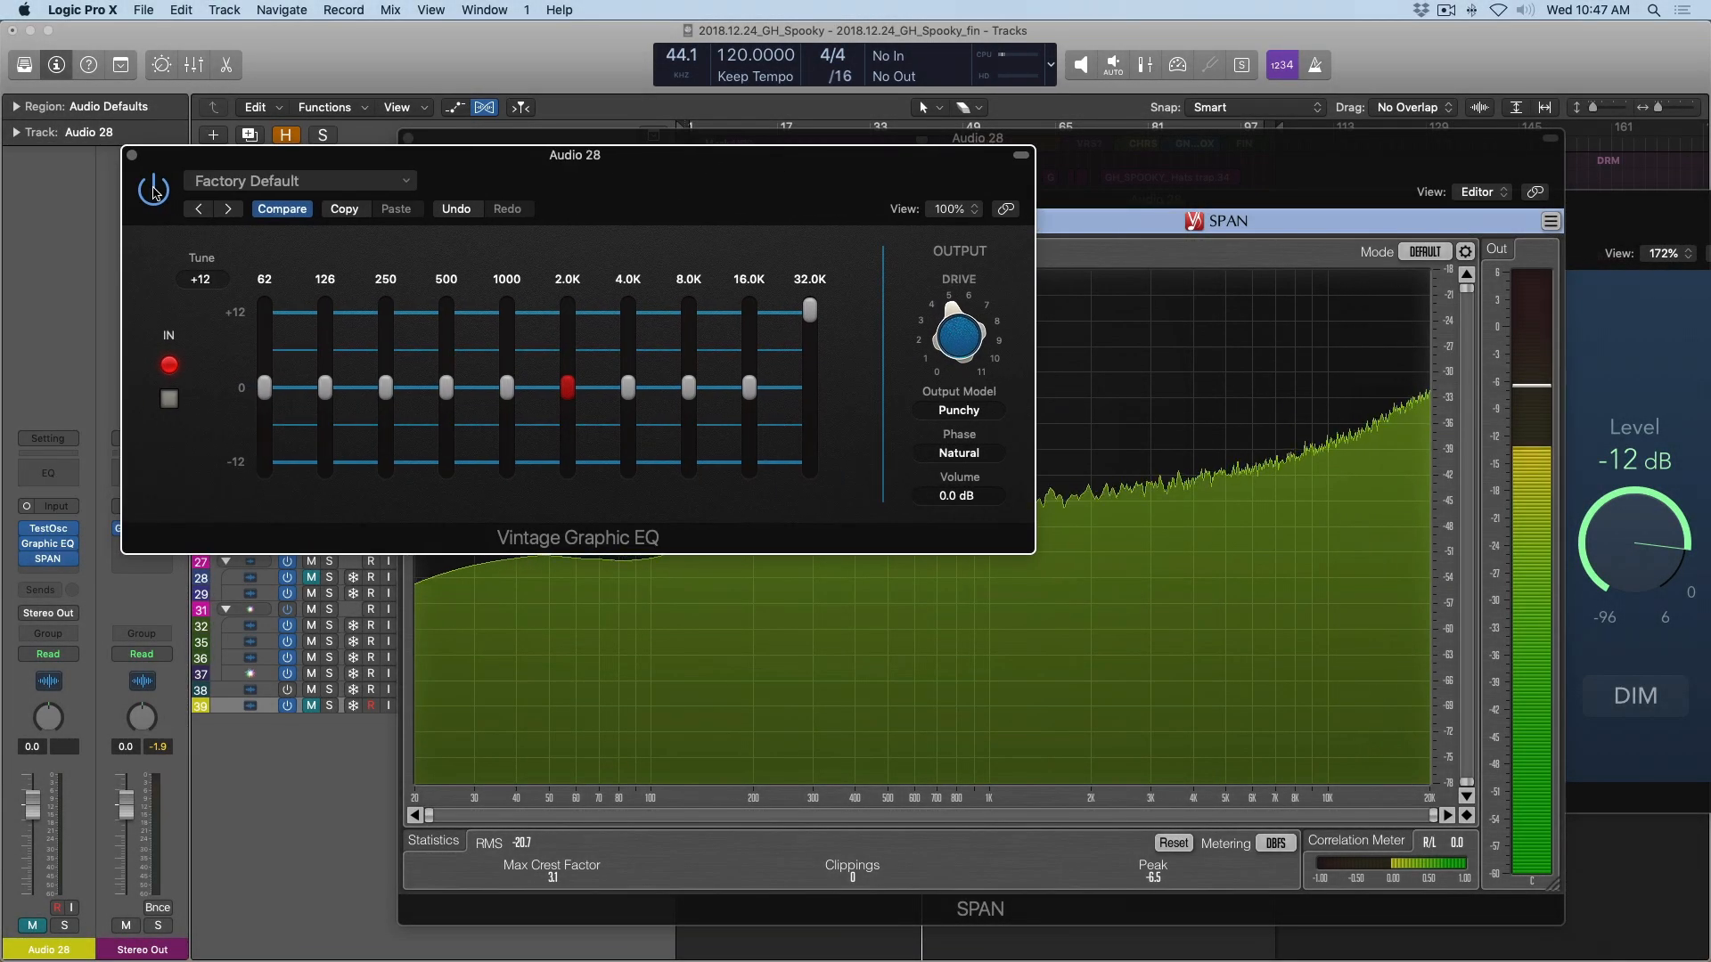